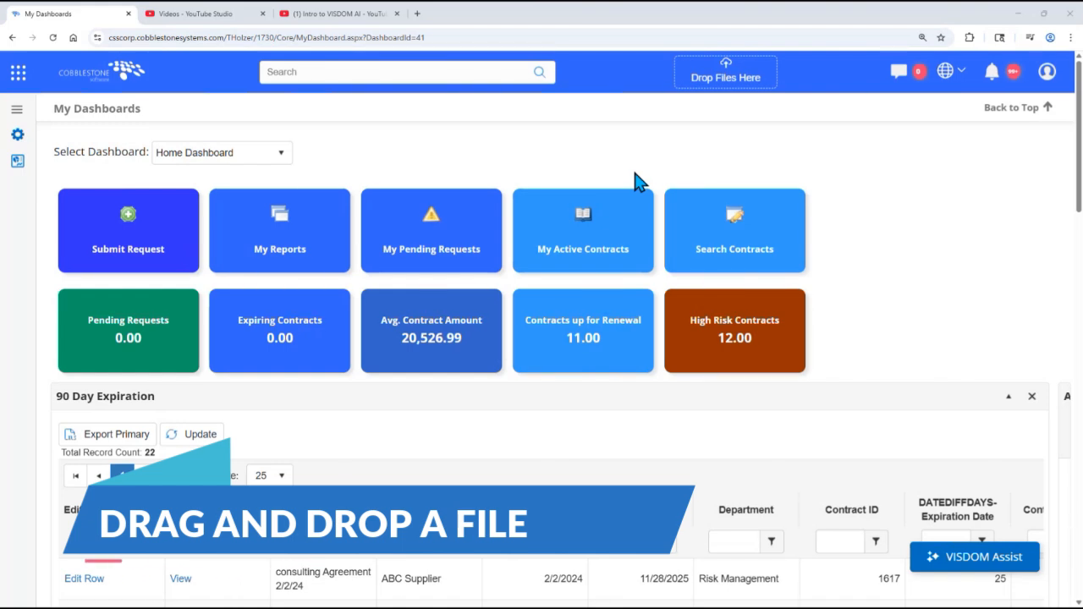
pyautogui.moveTo(747, 79)
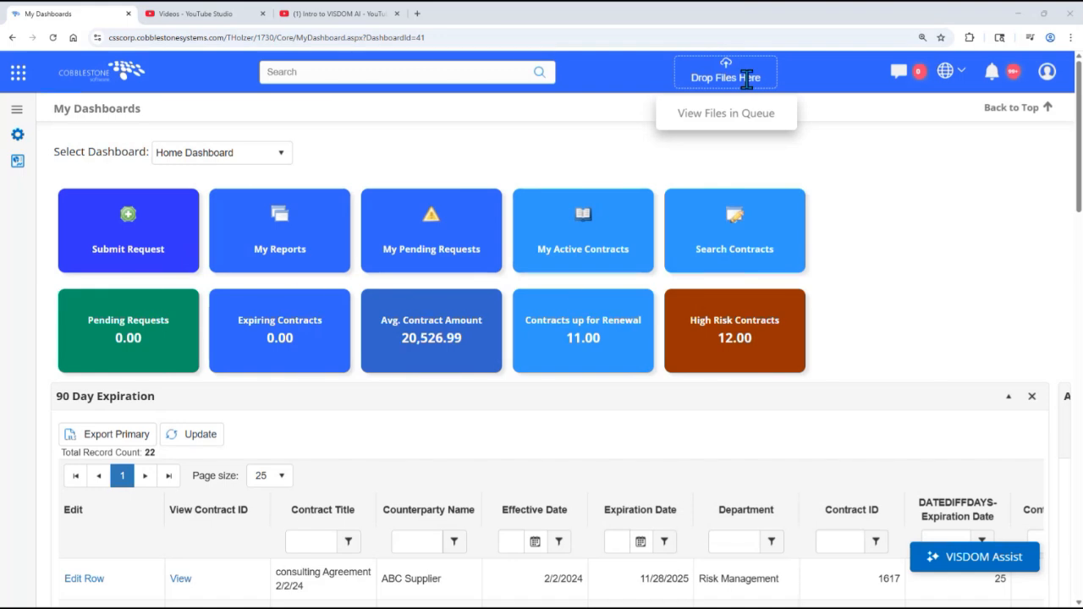
pyautogui.click(18, 73)
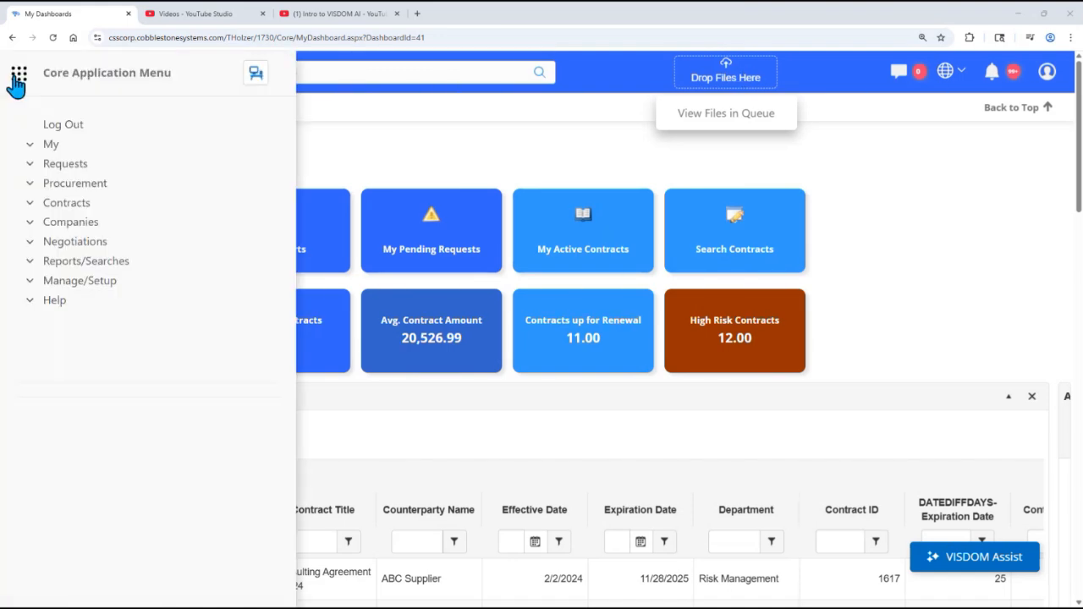
pyautogui.click(84, 215)
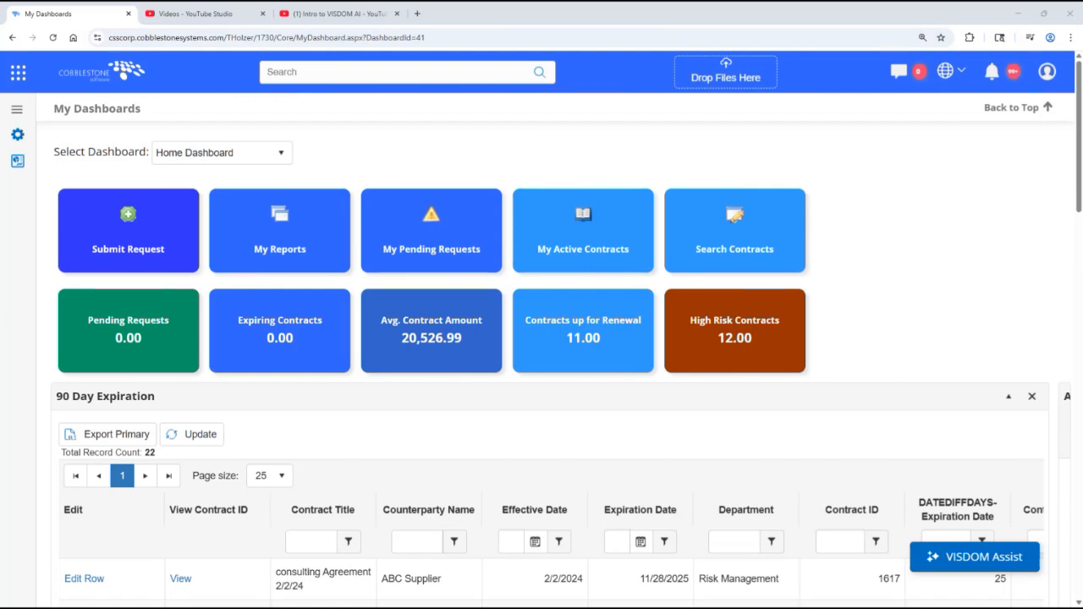
# Drop the file ABC Consulting Agreement.docx into the system and choose to create a contract record from it.
pyautogui.moveTo(851, 7); pyautogui.dragTo(718, 85)
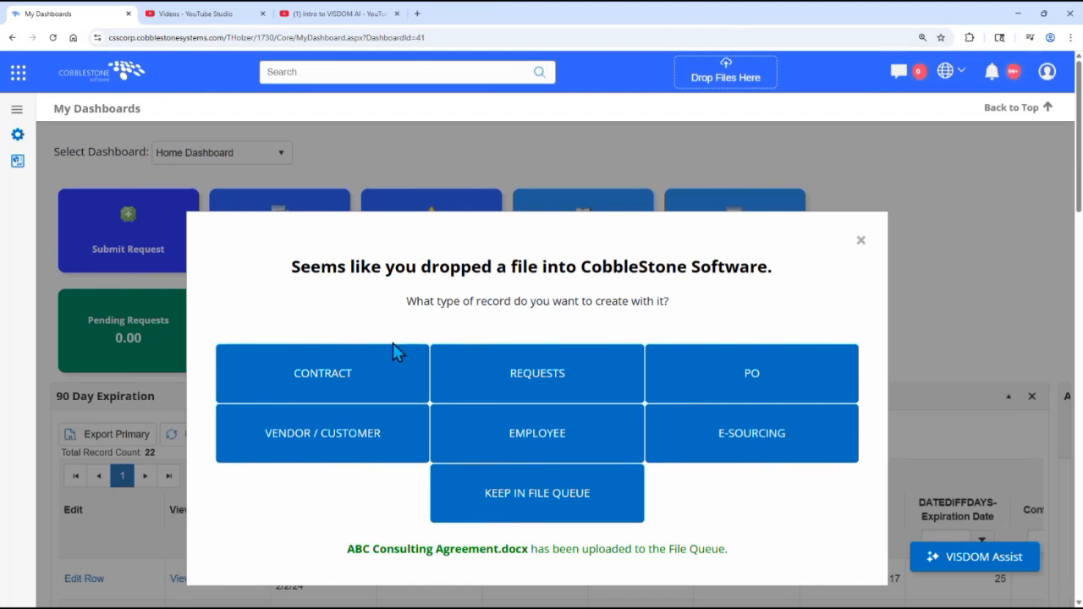
pyautogui.click(365, 378)
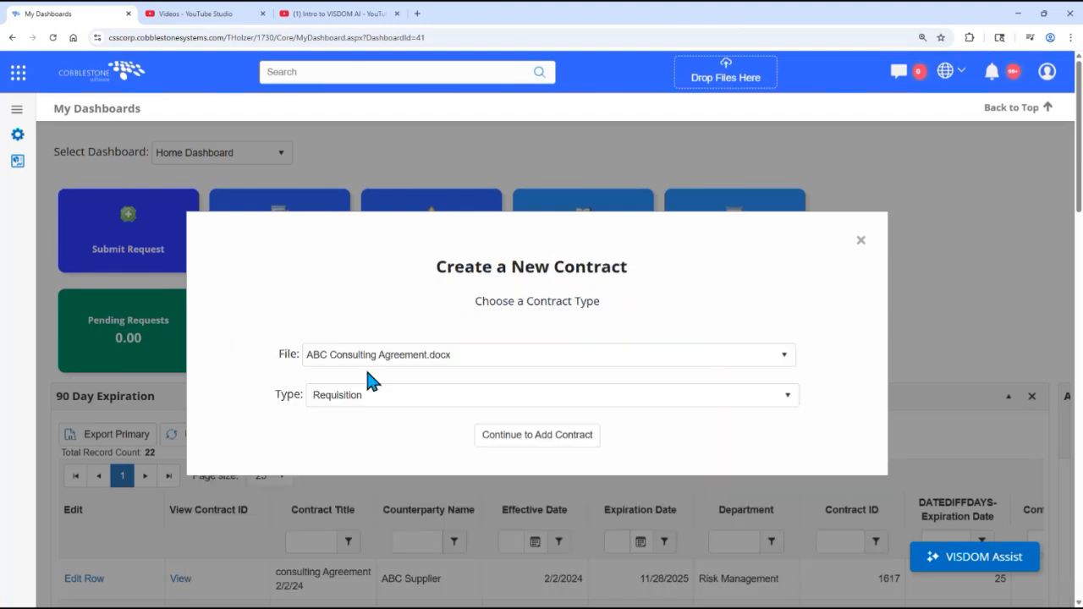
# Set the new contract's type to Consulting Agreement for ABC Consulting Agreement.docx and continue to adding the contract.
pyautogui.click(367, 362)
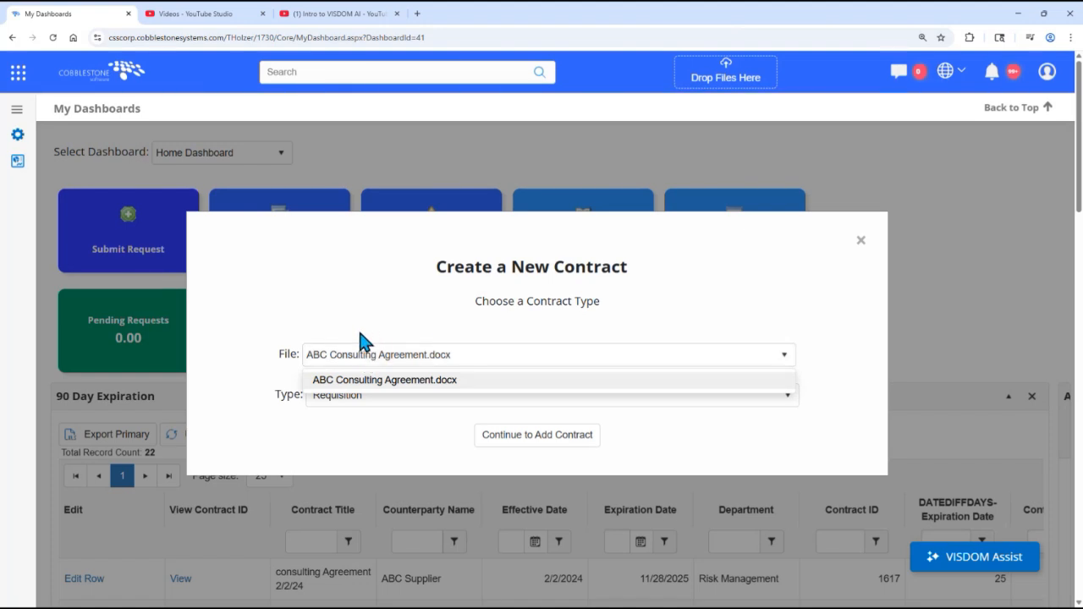
pyautogui.click(361, 316)
pyautogui.click(377, 397)
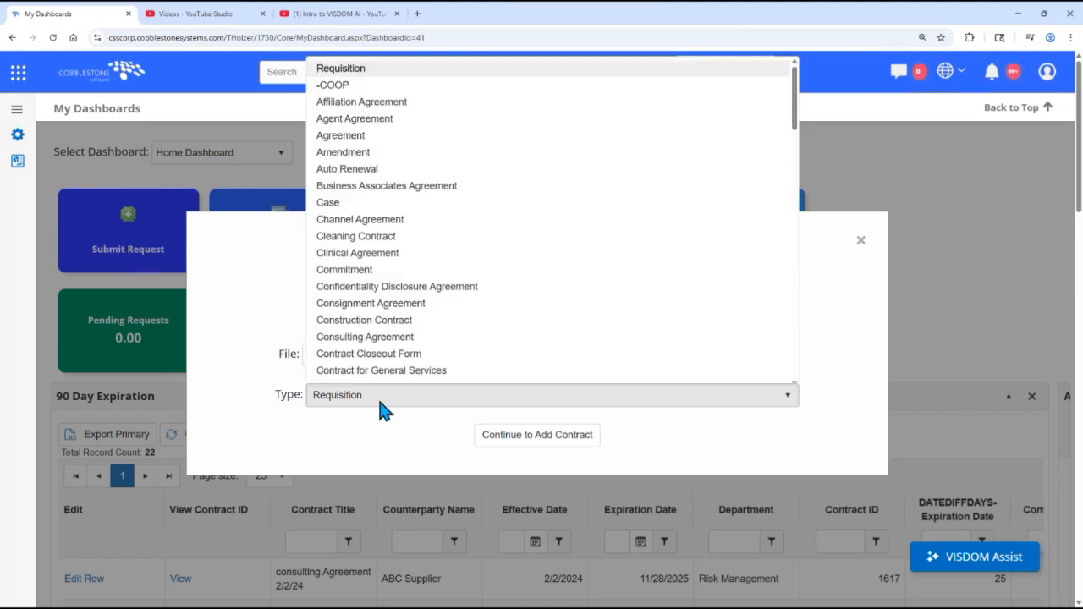
pyautogui.click(365, 333)
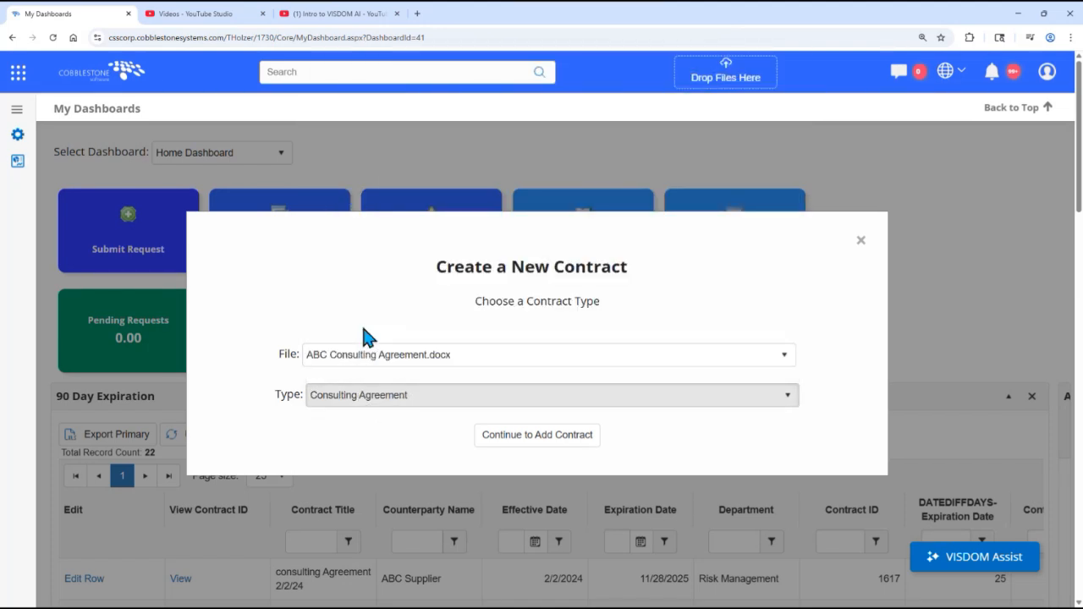
pyautogui.click(521, 443)
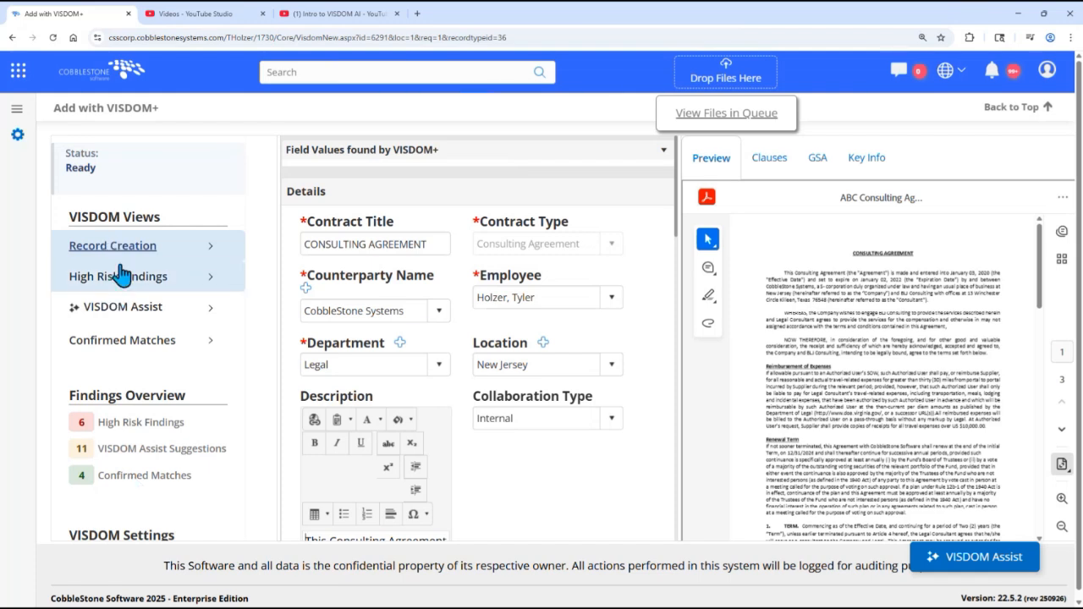
pyautogui.doubleClick(294, 192)
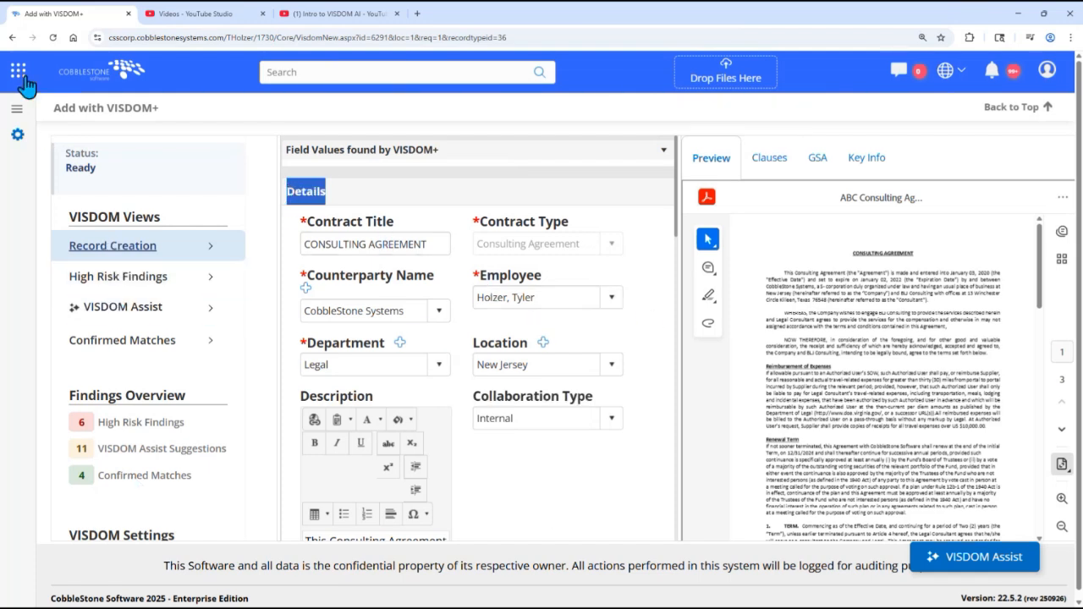
pyautogui.click(16, 107)
pyautogui.click(109, 207)
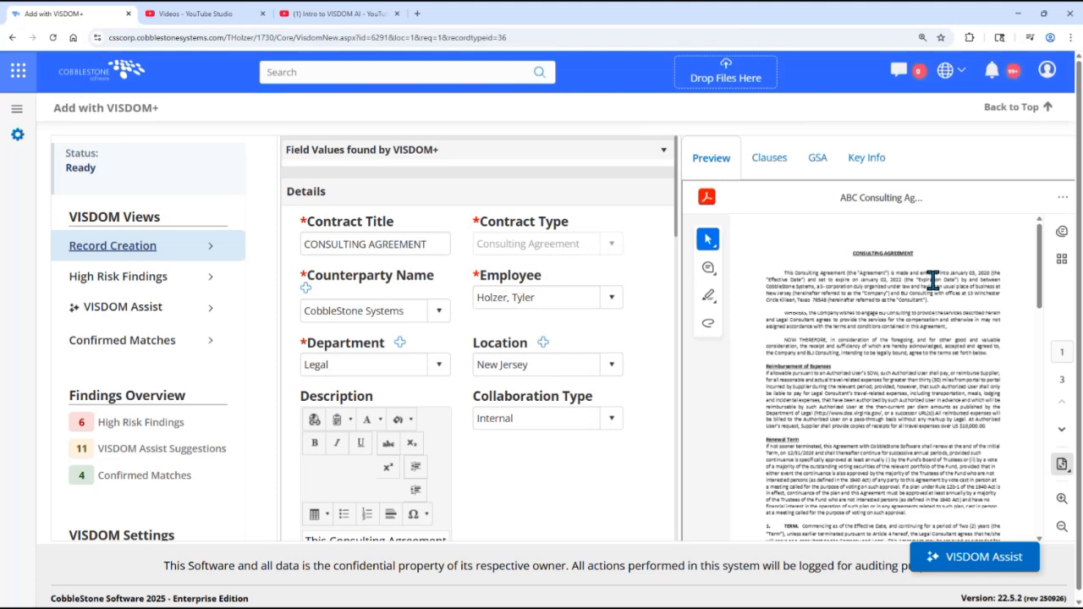
# Review the extracted field values in the record form, including contract title, description, clauses, financial amounts, key dates and record info.
pyautogui.doubleClick(443, 245)
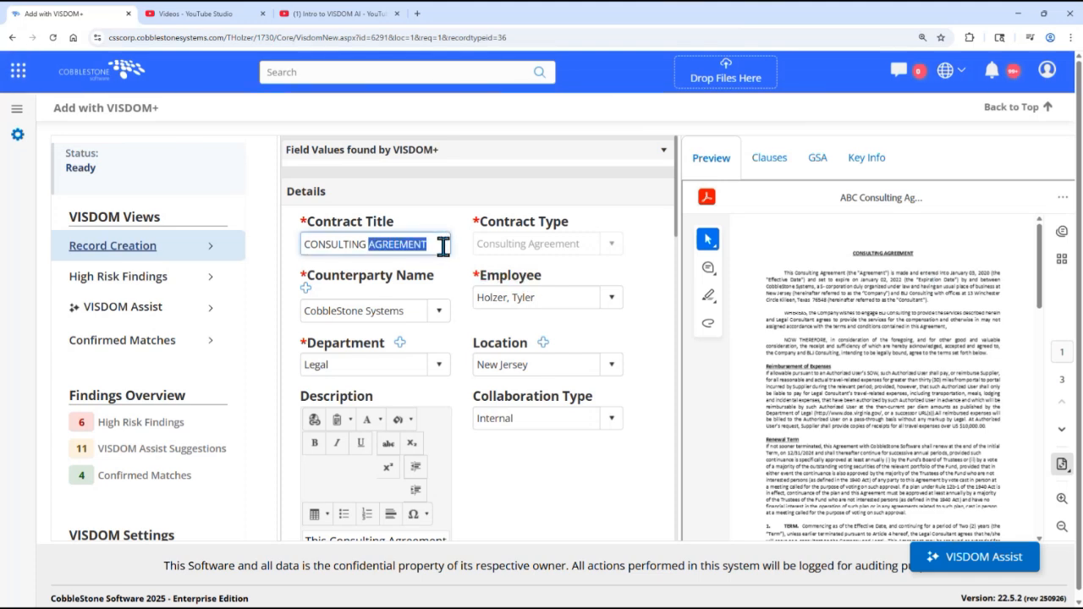
pyautogui.tripleClick(443, 245)
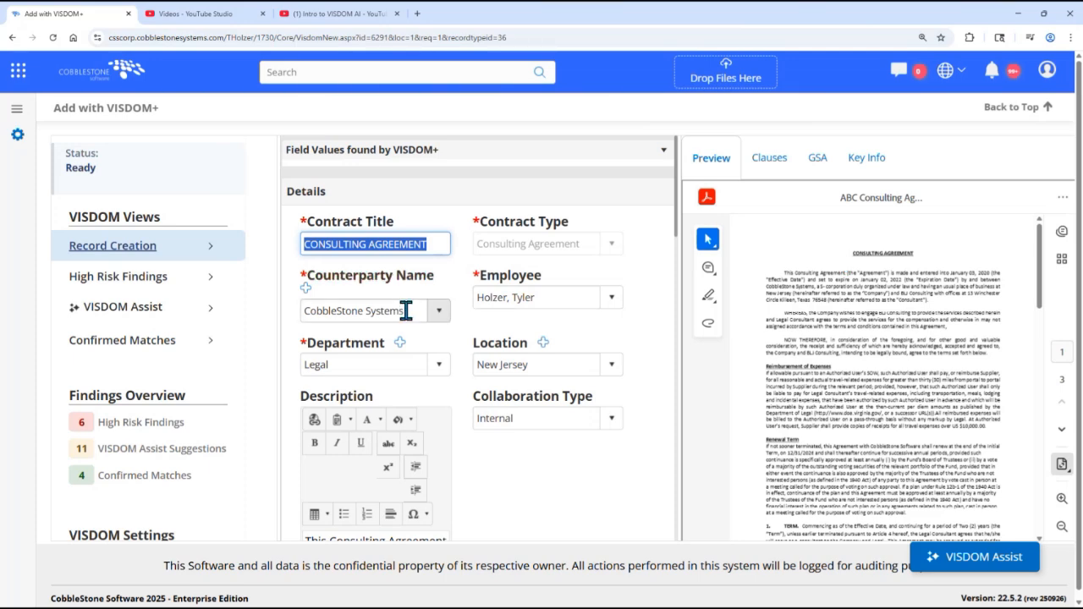
pyautogui.scroll(-1, 483, 337)
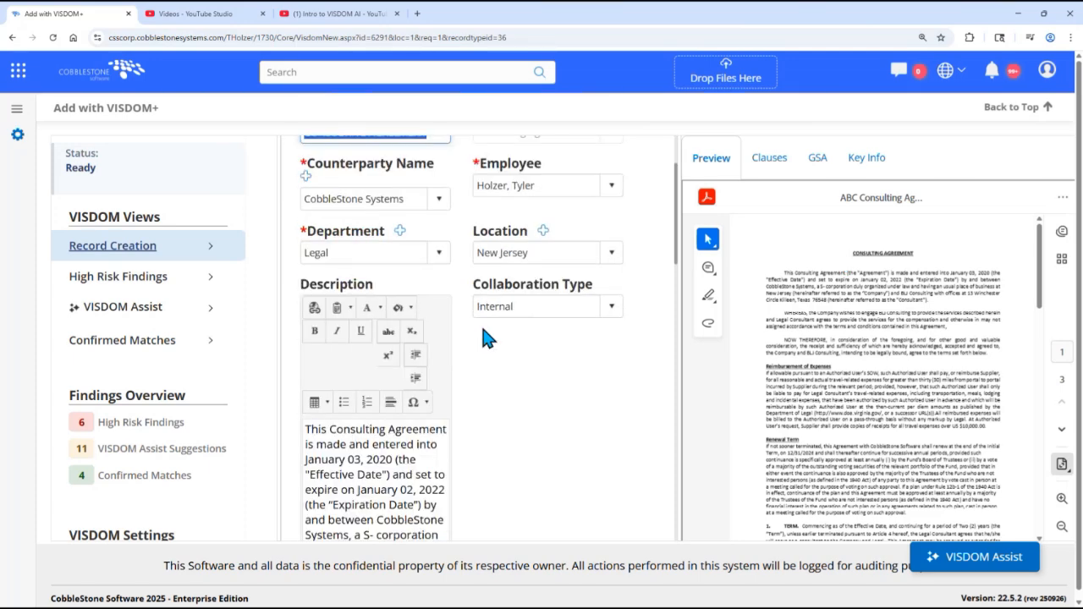
pyautogui.scroll(-1, 483, 330)
pyautogui.tripleClick(428, 331)
pyautogui.scroll(-2, 457, 335)
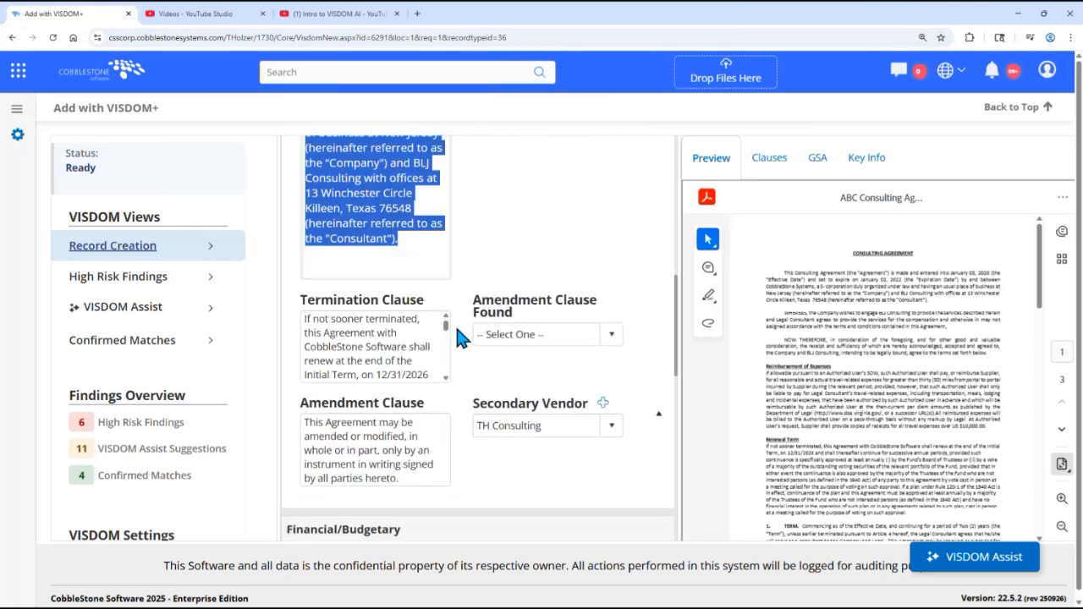
pyautogui.scroll(-2, 527, 331)
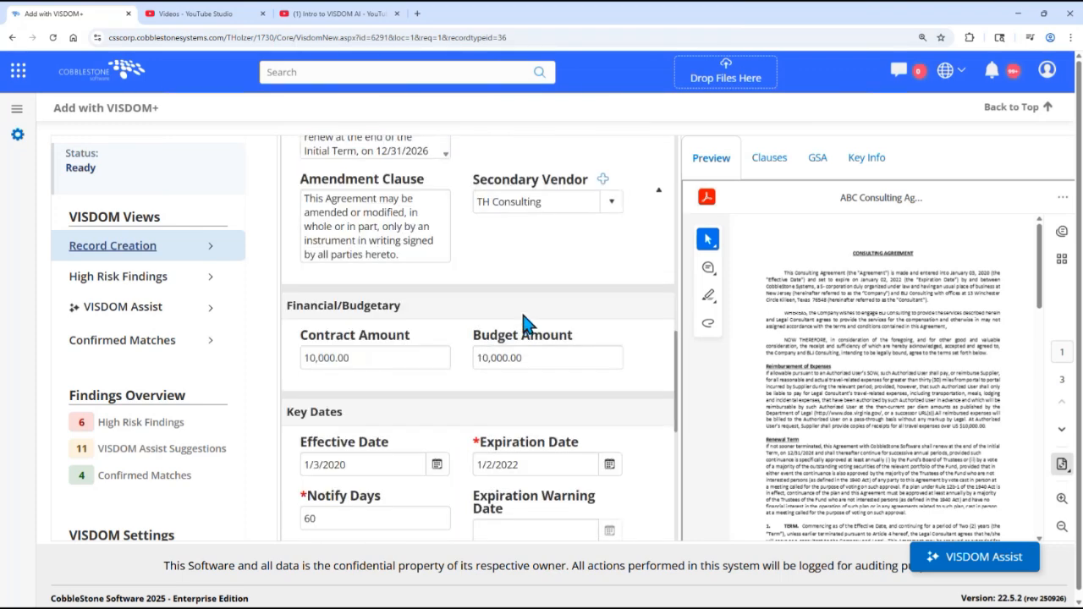
pyautogui.scroll(-1, 518, 246)
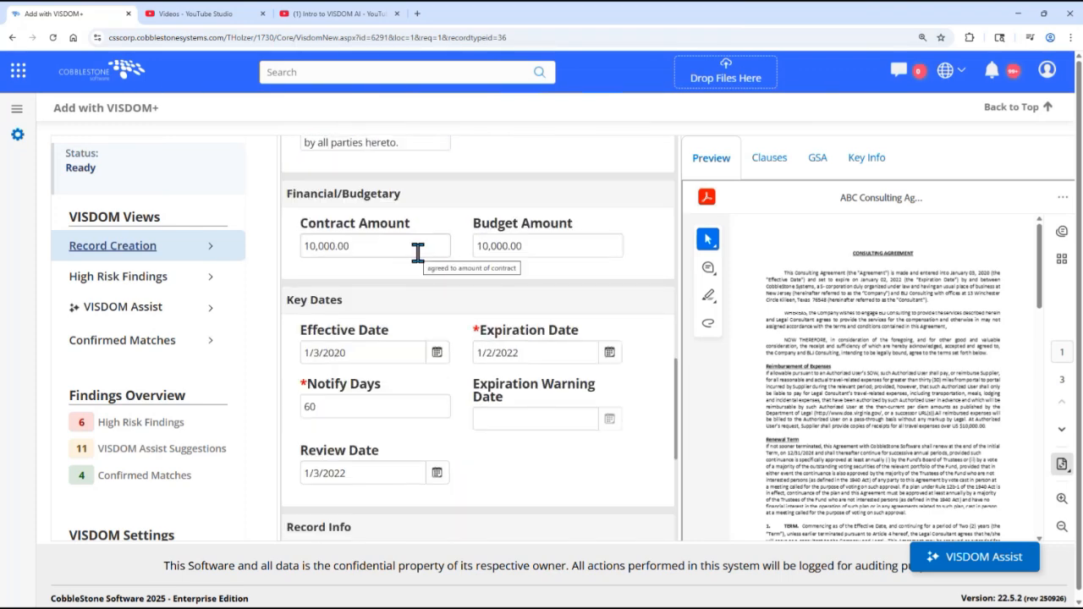
pyautogui.scroll(-1, 506, 281)
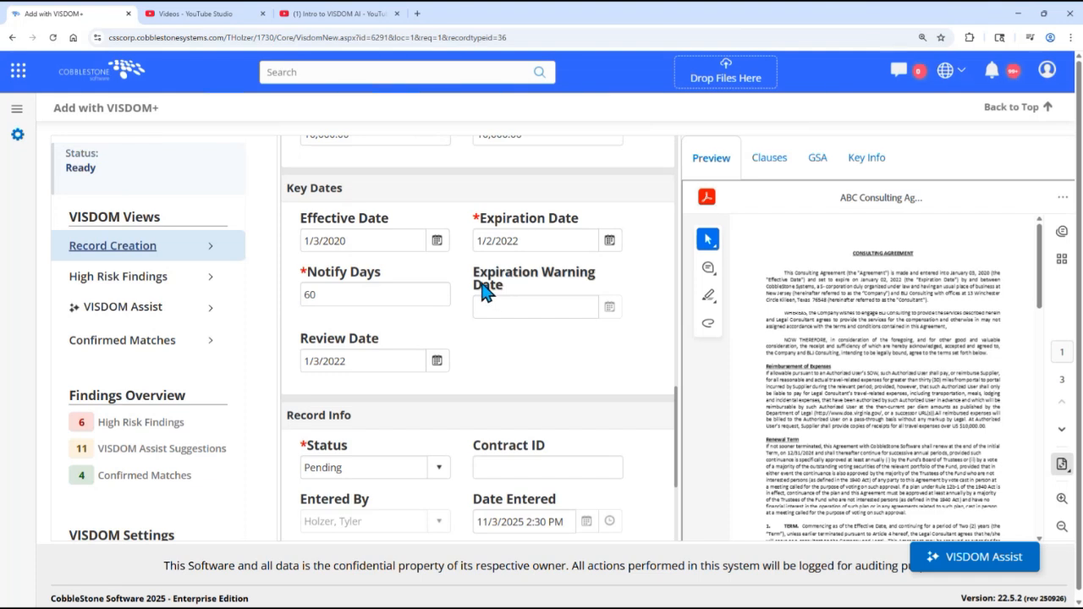
pyautogui.scroll(6, 484, 291)
pyautogui.scroll(1, 645, 398)
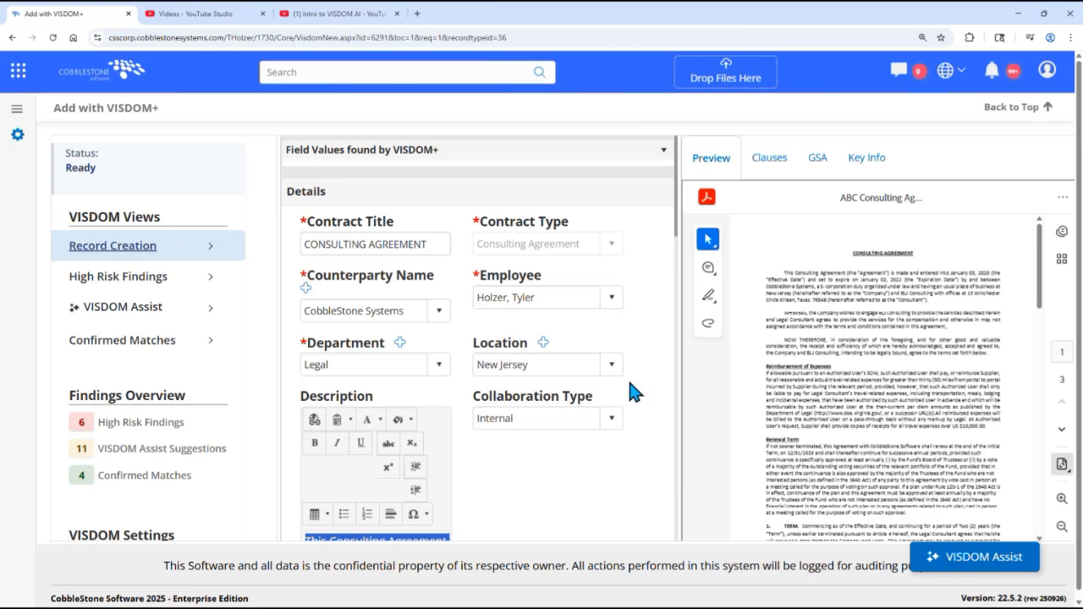
pyautogui.scroll(-6, 628, 378)
pyautogui.scroll(-5, 620, 354)
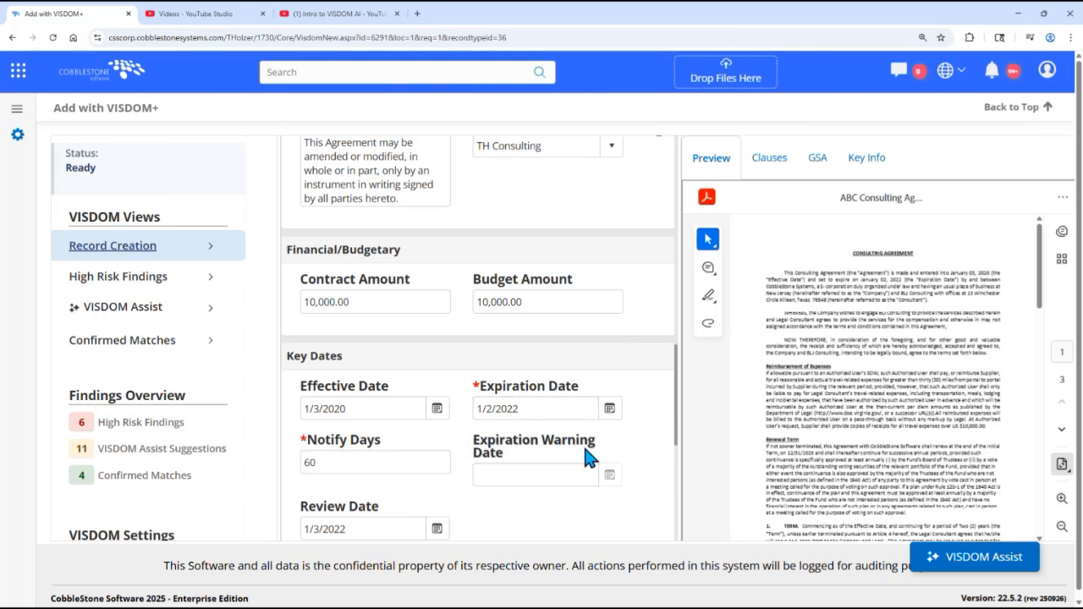
pyautogui.scroll(-2, 557, 446)
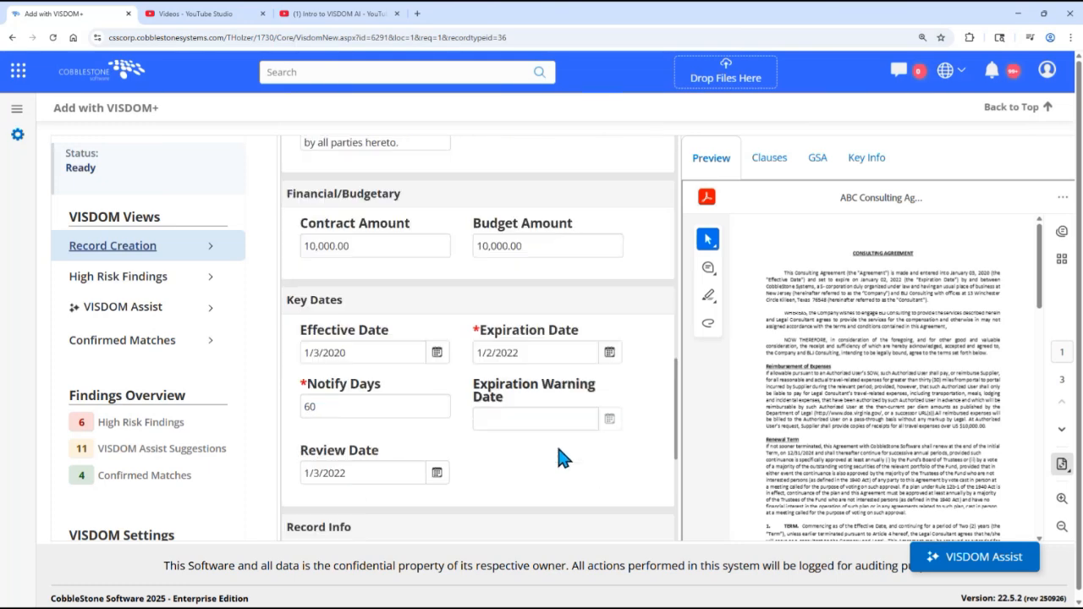
pyautogui.scroll(-2, 558, 451)
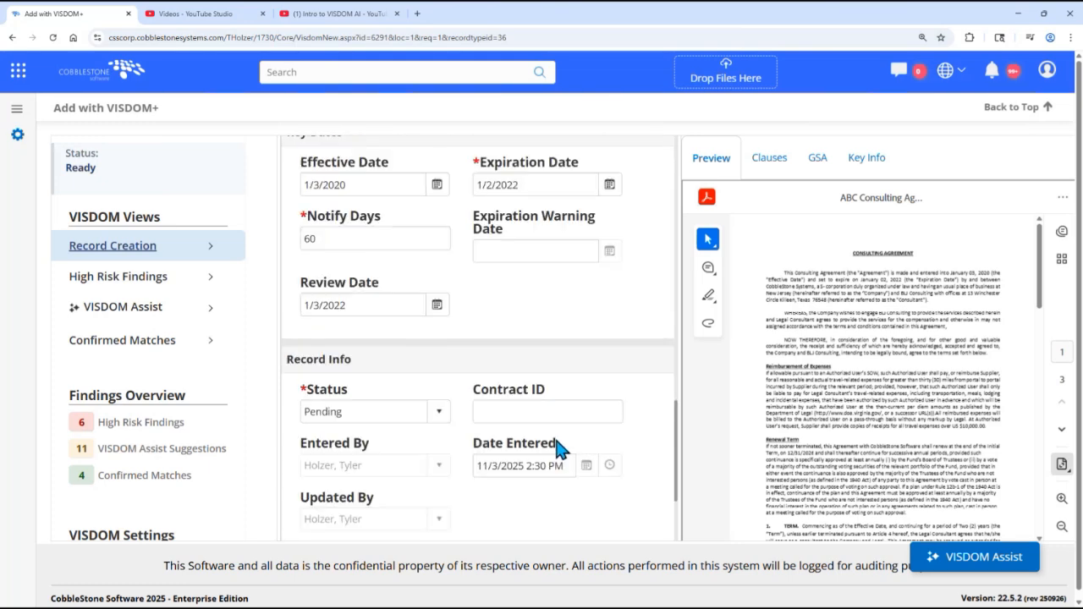
pyautogui.scroll(10, 569, 440)
pyautogui.scroll(6, 586, 402)
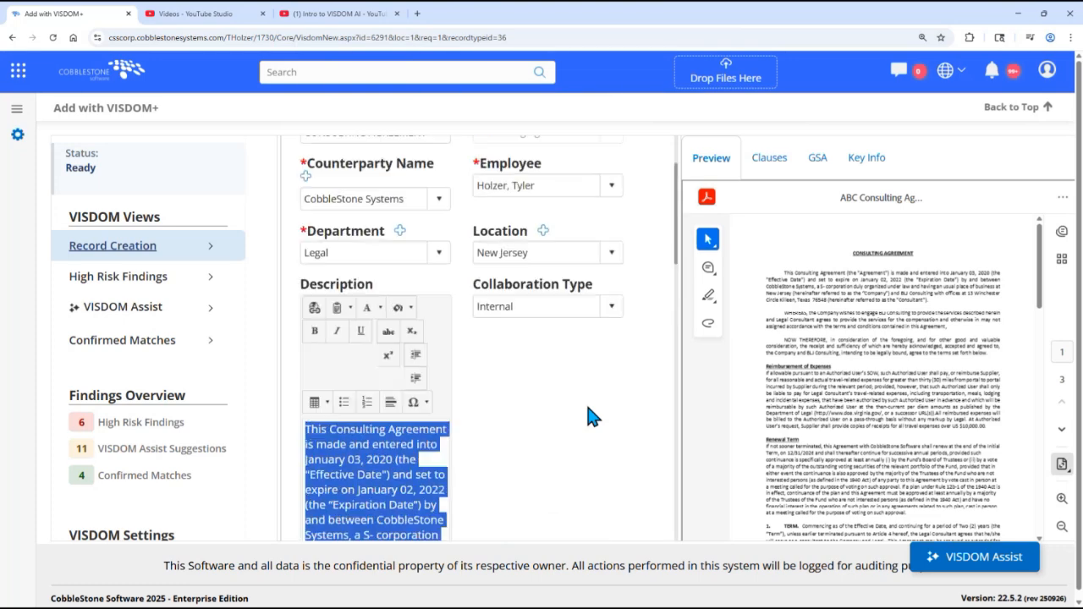
# Set the contract's Budget Amount to 500000 in the Financial/Budgetary section.
pyautogui.scroll(-4, 586, 402)
pyautogui.scroll(-8, 586, 402)
pyautogui.click(513, 303)
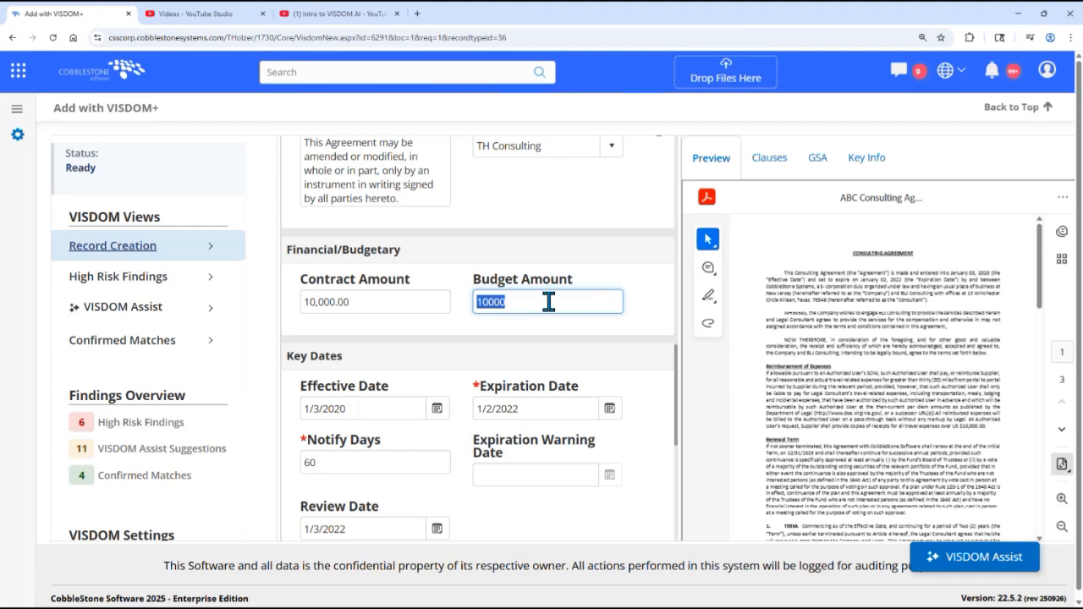
pyautogui.press('BackSpace')
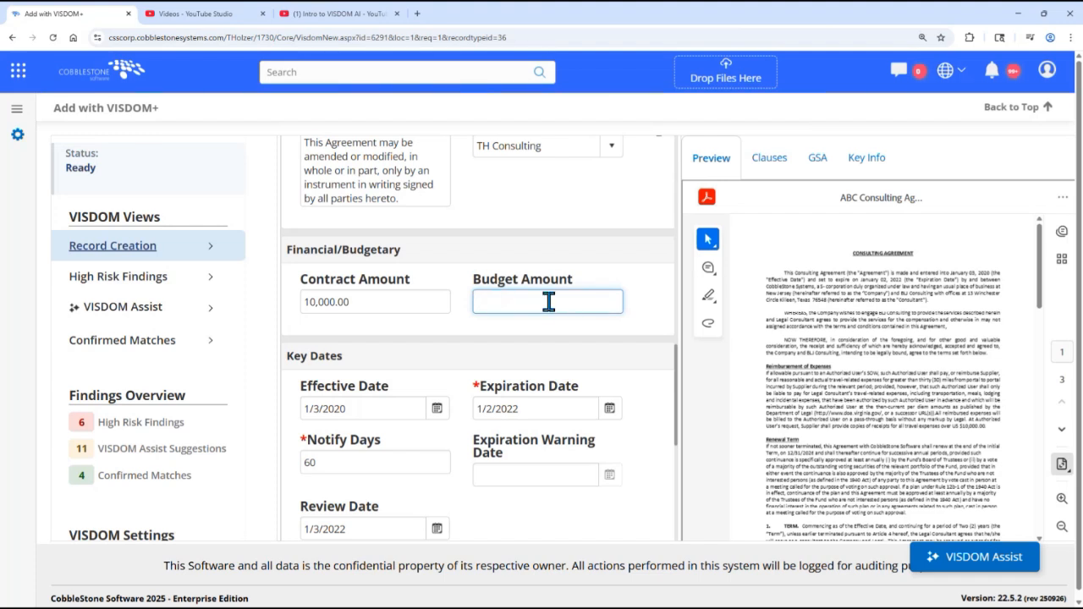
pyautogui.write('500000')
pyautogui.click(626, 340)
# Review the High Risk Findings and dismiss the Audit Rights and Change in Control findings.
pyautogui.scroll(5, 627, 340)
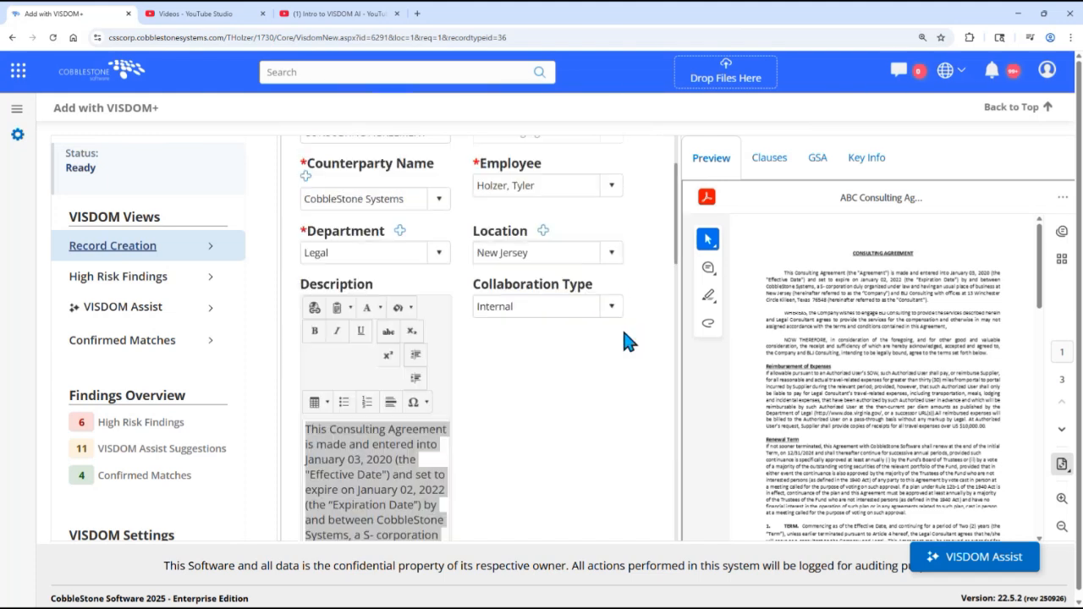
pyautogui.scroll(3, 627, 340)
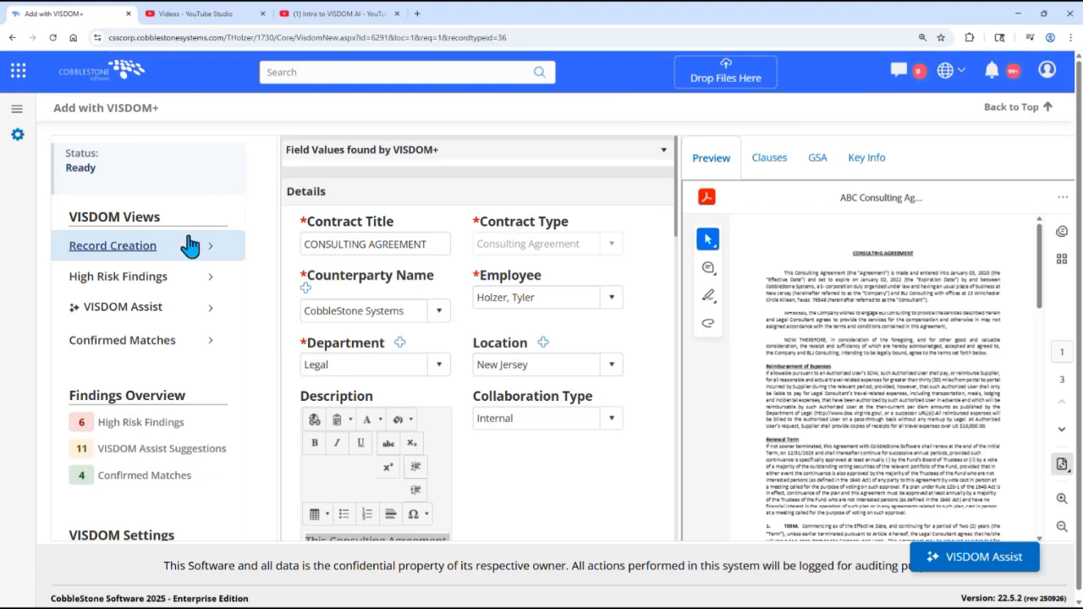
pyautogui.click(117, 286)
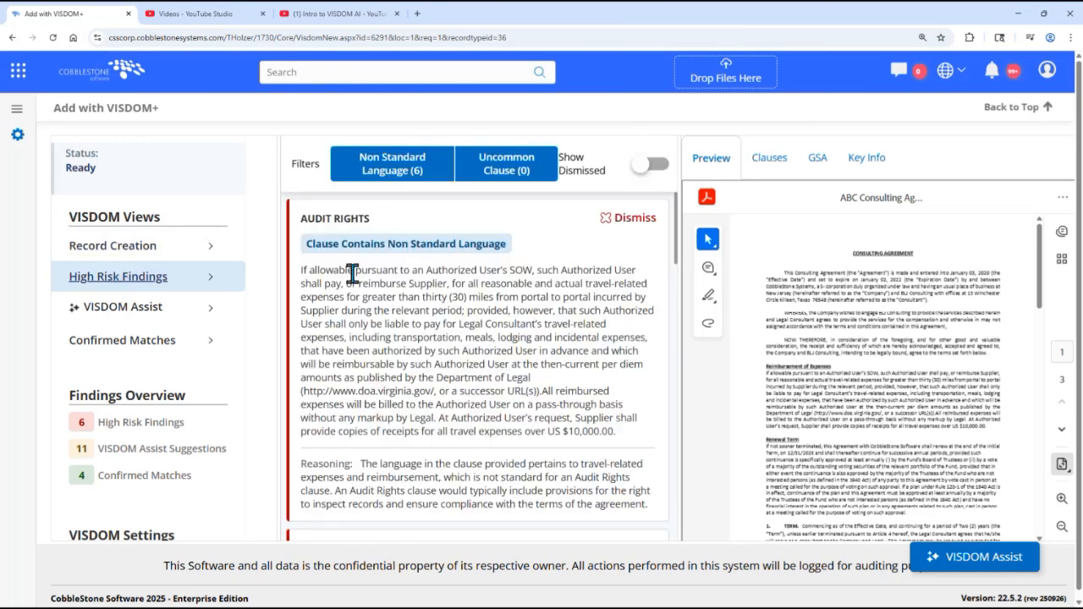
pyautogui.scroll(-2, 364, 245)
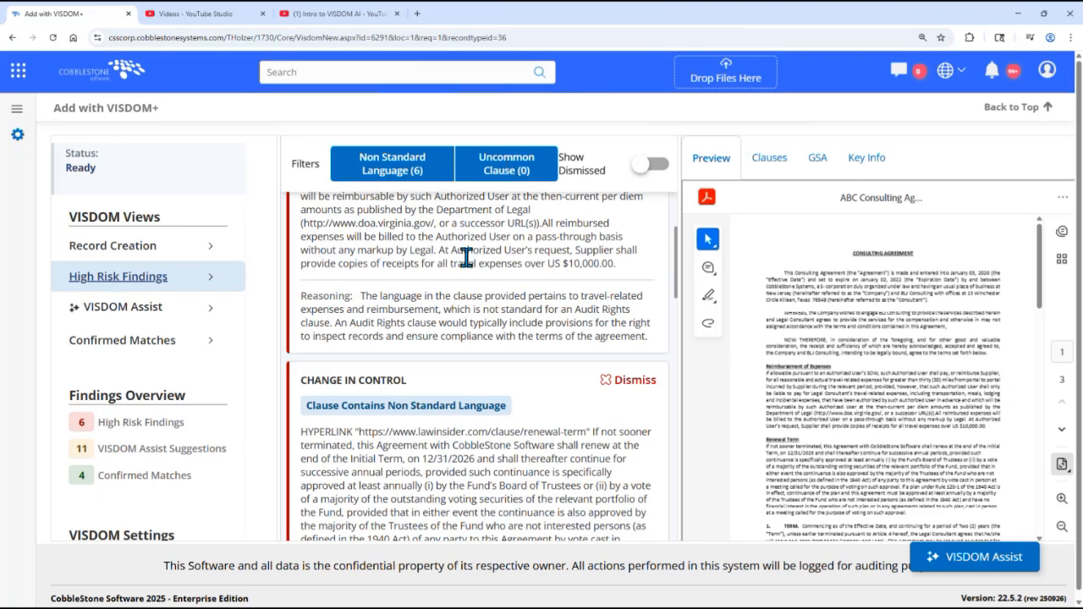
pyautogui.scroll(-6, 466, 258)
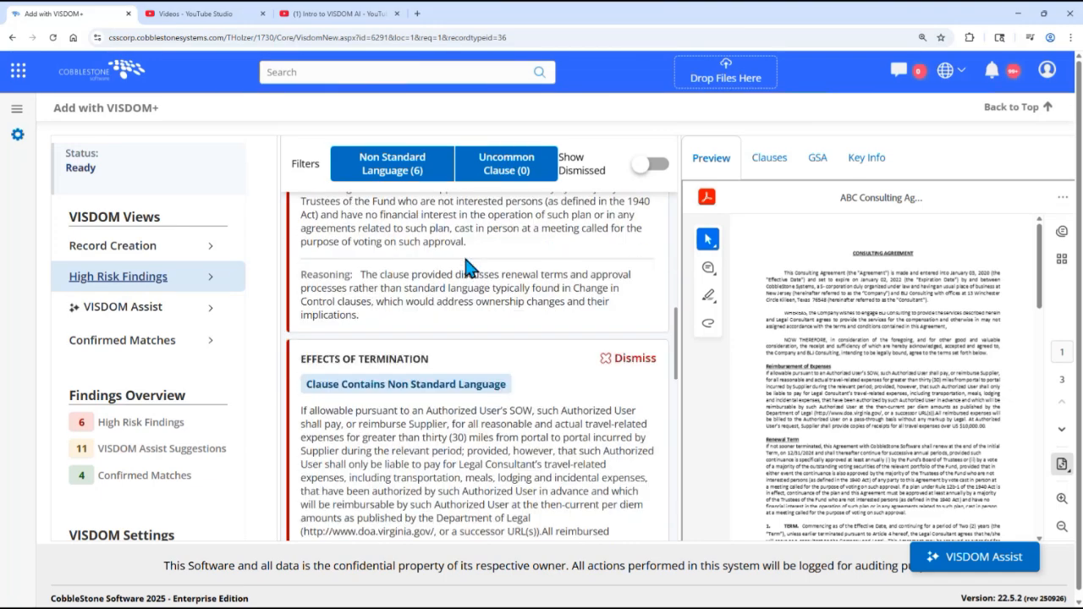
pyautogui.scroll(-7, 465, 258)
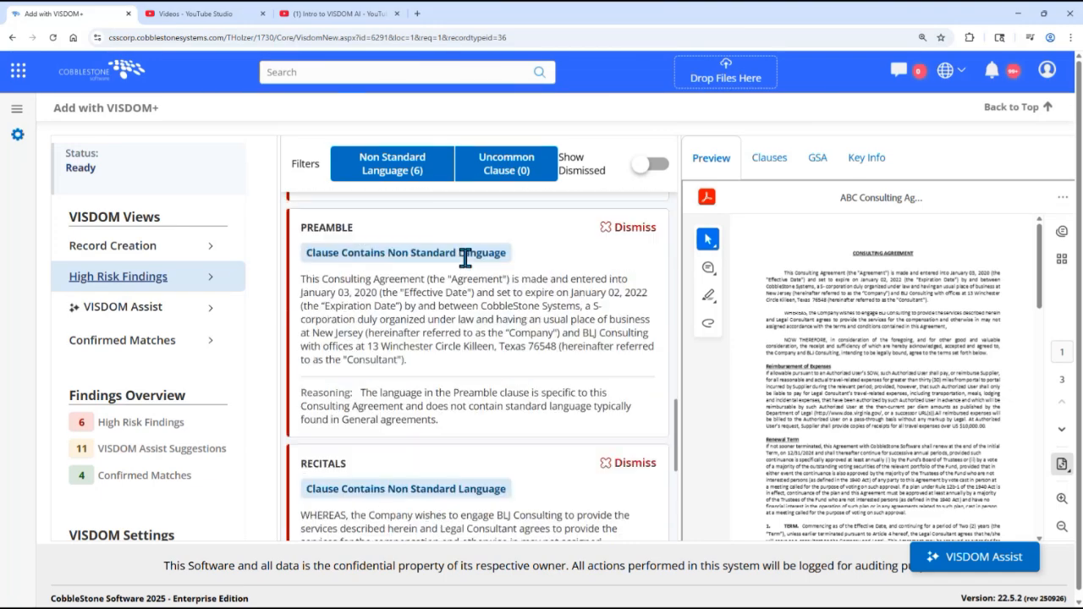
pyautogui.scroll(15, 465, 258)
pyautogui.scroll(-3, 641, 227)
pyautogui.click(640, 227)
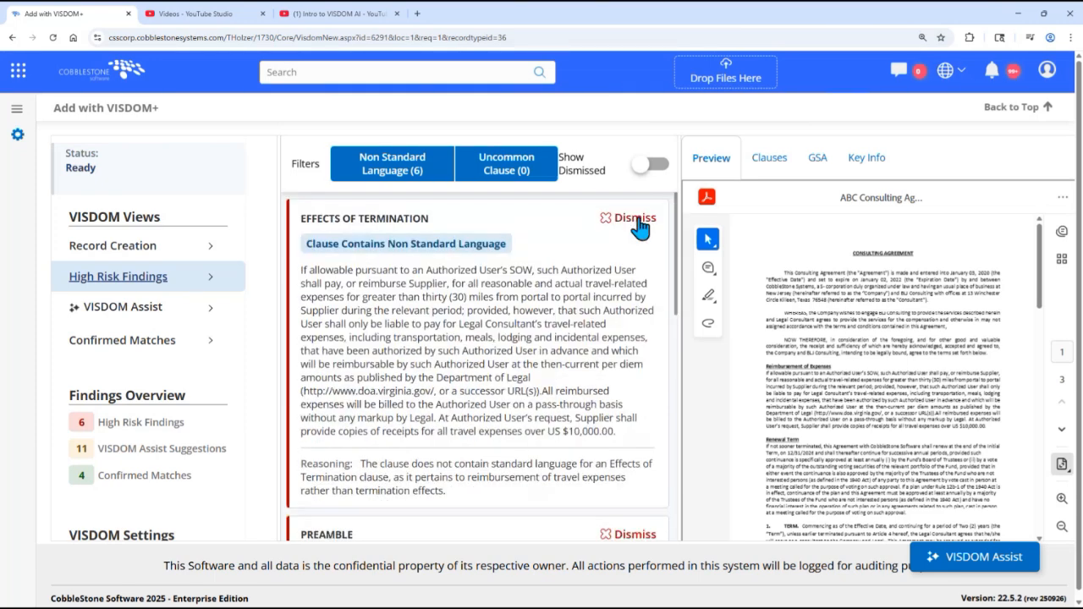
pyautogui.click(641, 222)
# Review the VISDOM Assist suggestions for possible system additions, including the missing counterparty and missing clauses.
pyautogui.click(114, 315)
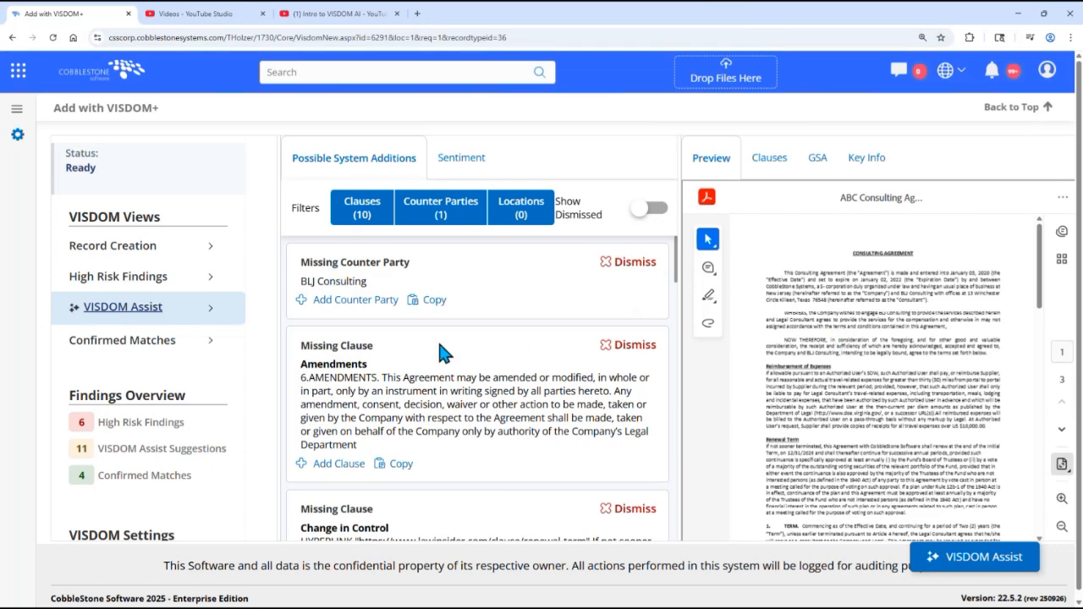
pyautogui.scroll(-5, 435, 339)
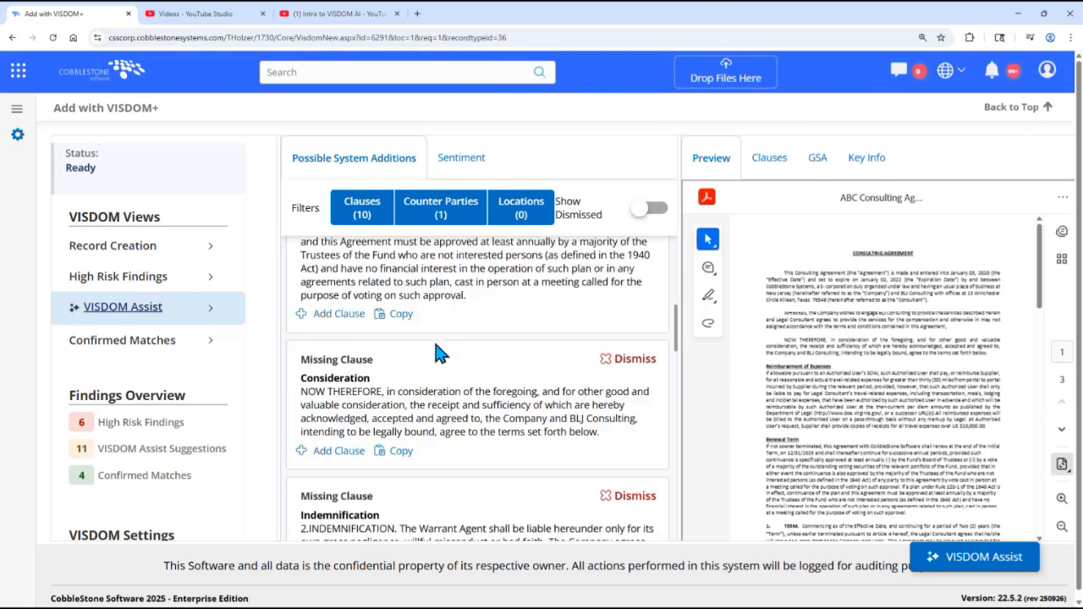
pyautogui.scroll(-1, 435, 345)
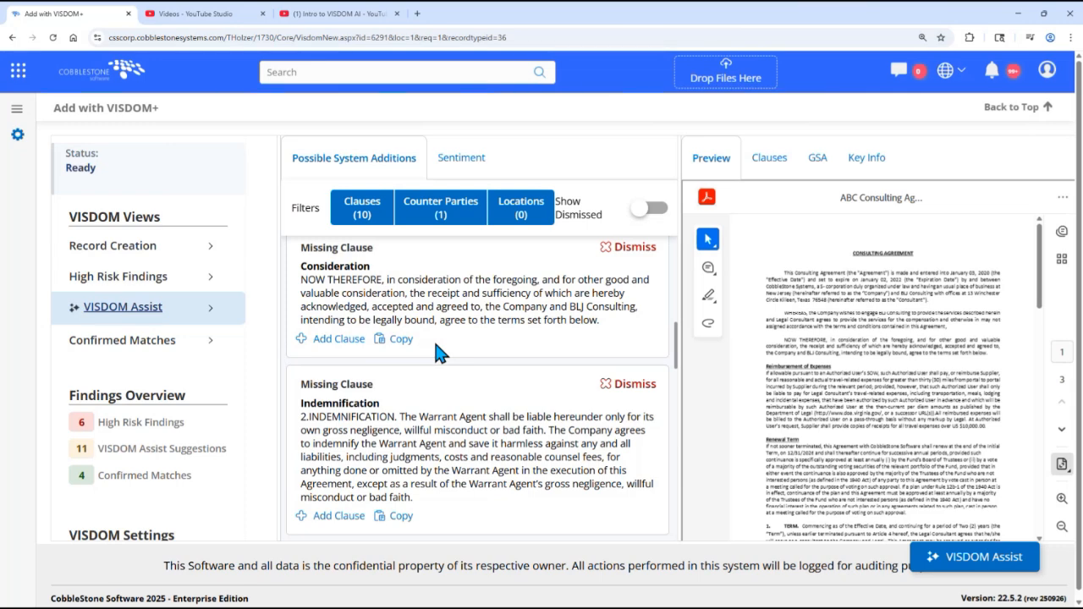
# Run the clause sentiment analysis from the viewpoint of CobbleStone Systems and review each clause's rating and reasoning.
pyautogui.click(444, 159)
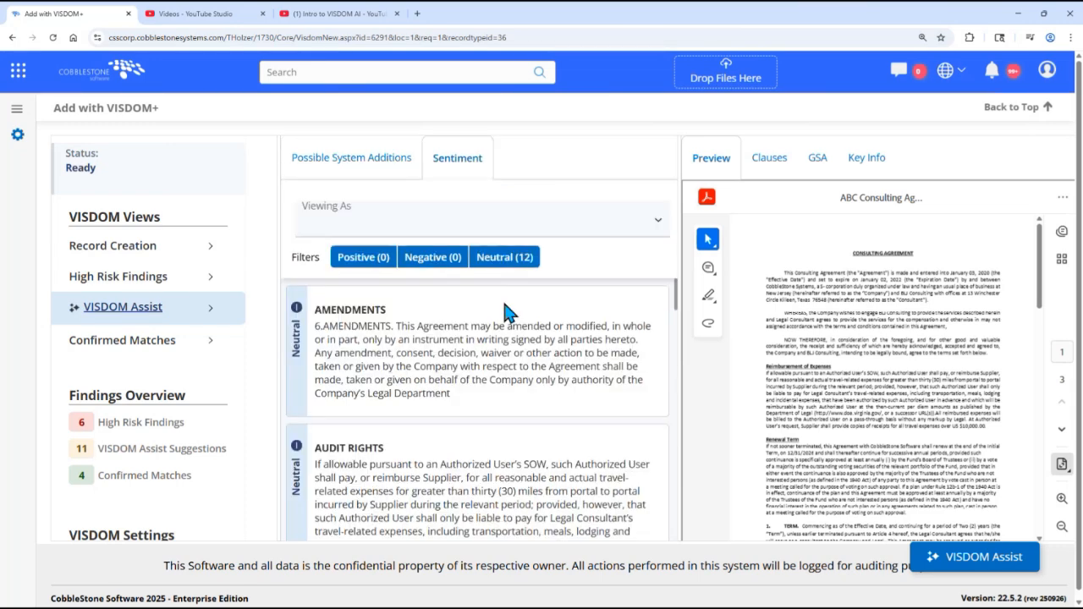
pyautogui.click(403, 222)
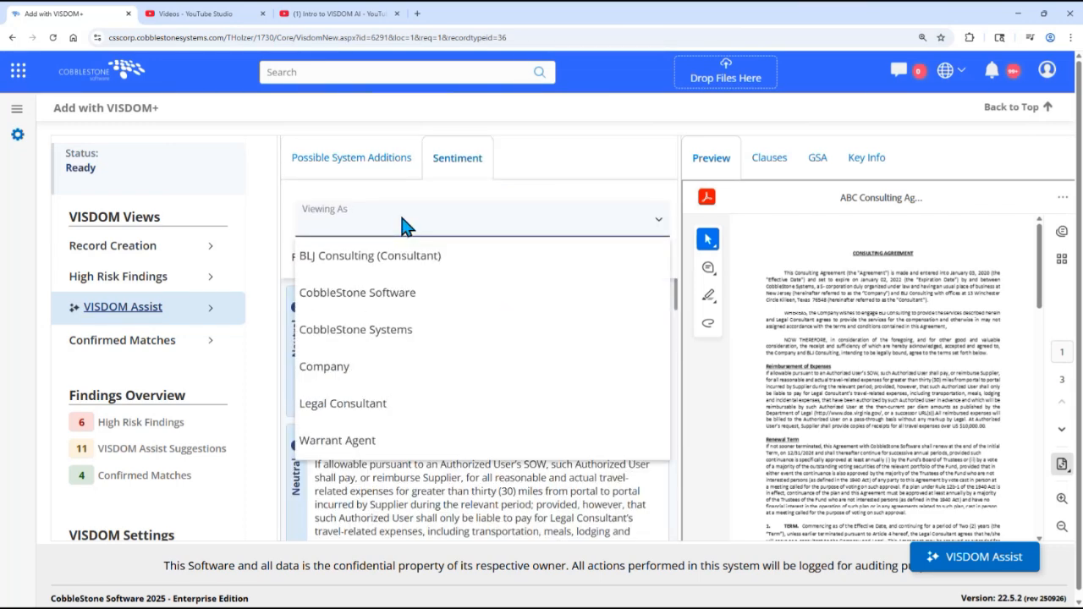
pyautogui.click(405, 328)
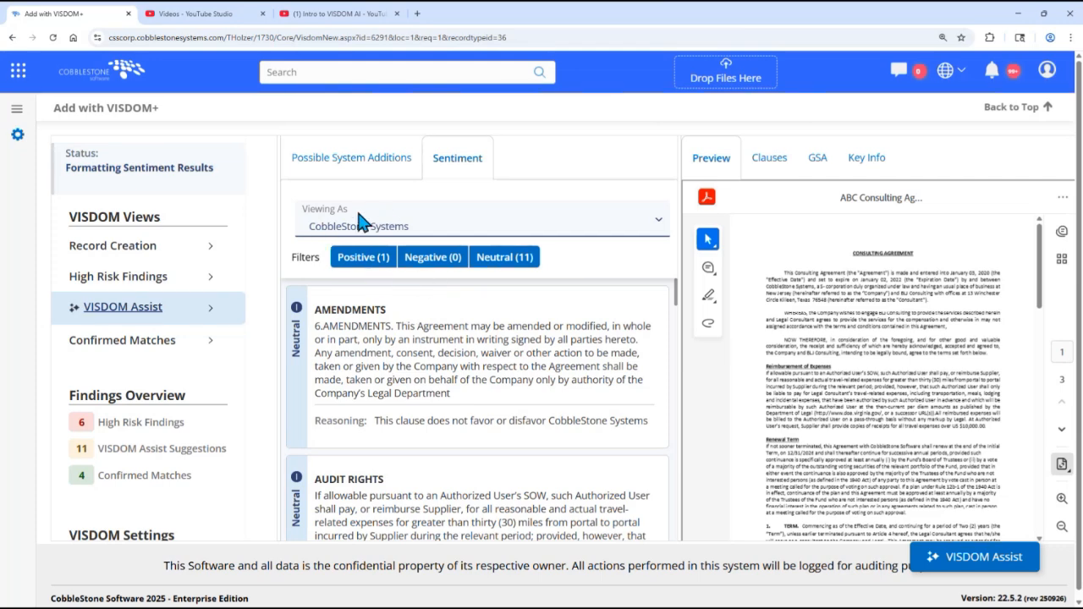
pyautogui.scroll(-10, 519, 415)
pyautogui.scroll(-8, 520, 424)
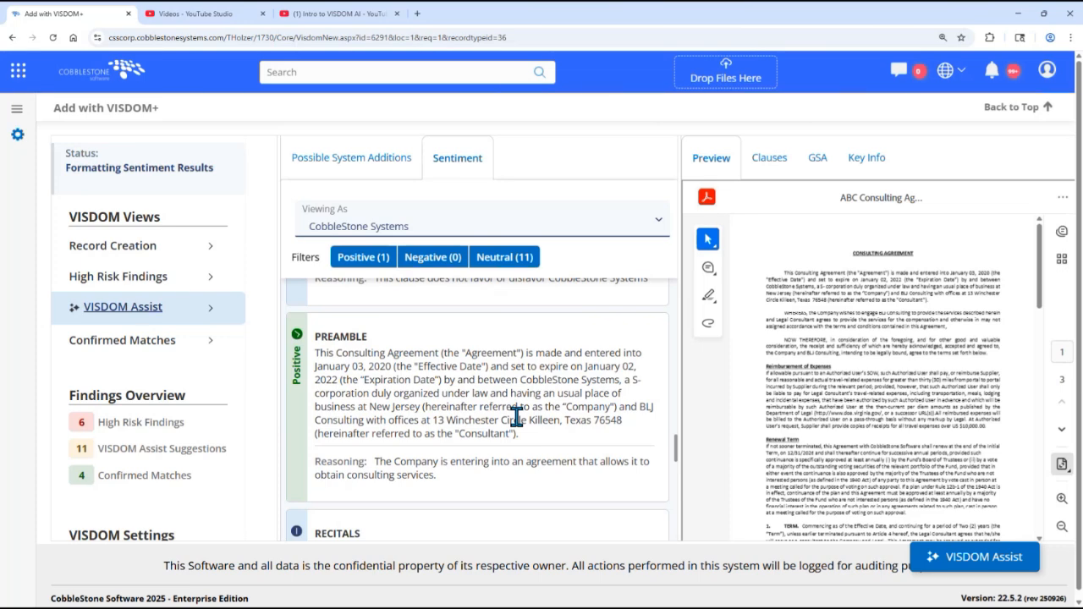
# Check the confirmed matches, then save the Consulting Agreement contract record and continue to its details.
pyautogui.click(110, 345)
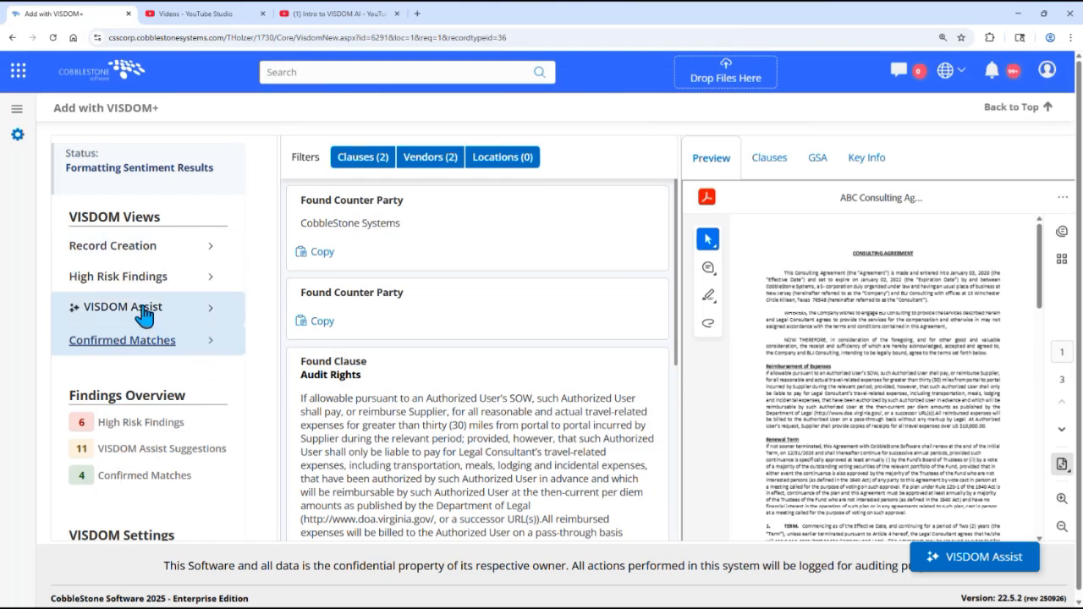
pyautogui.scroll(-1, 156, 355)
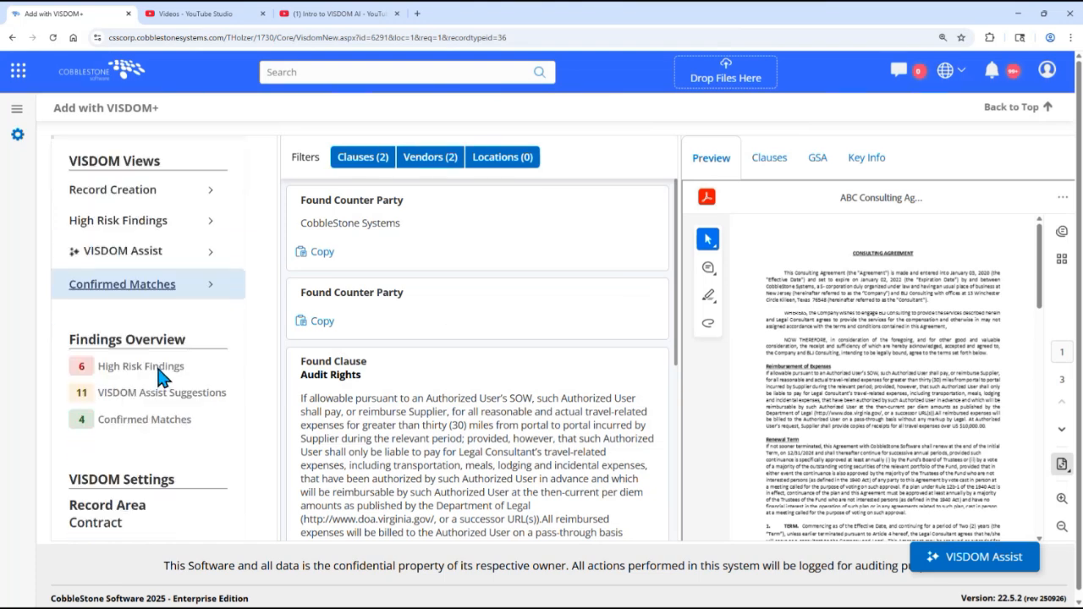
pyautogui.scroll(-2, 160, 373)
pyautogui.scroll(-1, 161, 375)
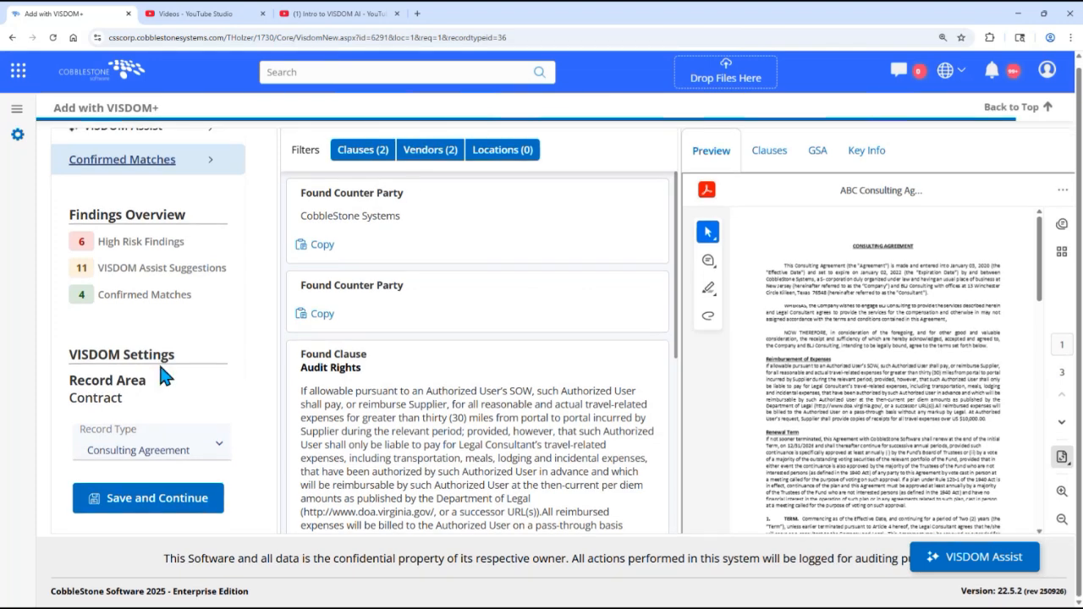
pyautogui.click(113, 452)
pyautogui.click(174, 498)
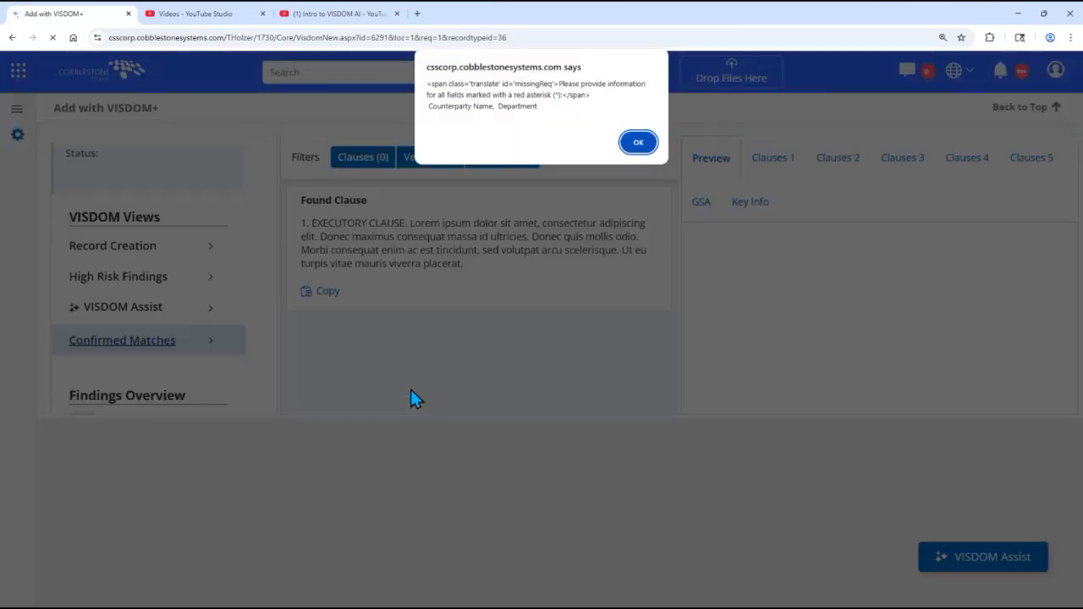
pyautogui.click(639, 143)
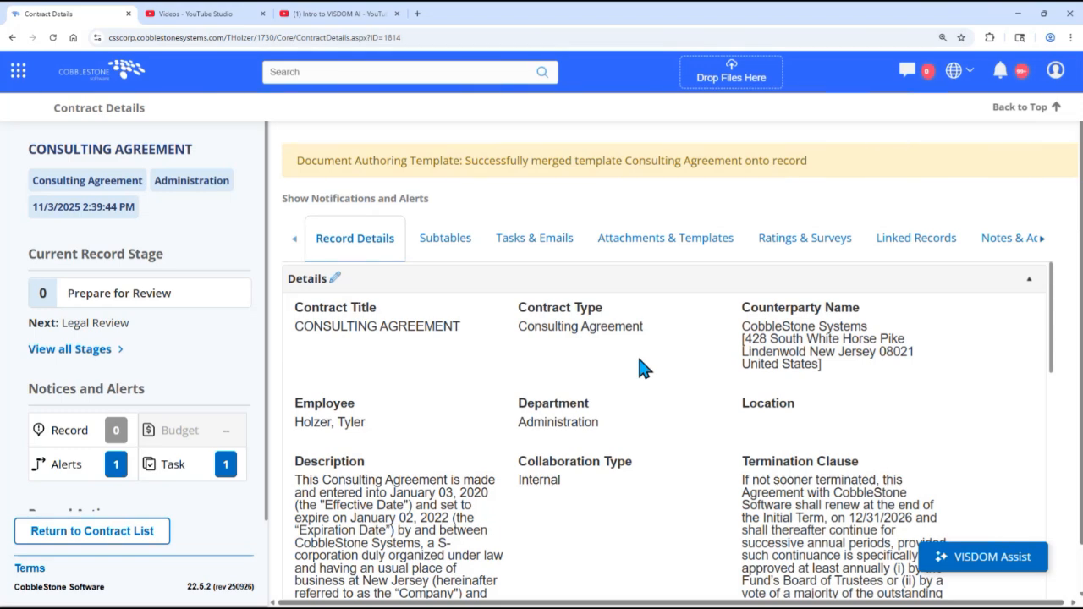
# Examine the new contract record's attached files and merged document templates.
pyautogui.click(635, 252)
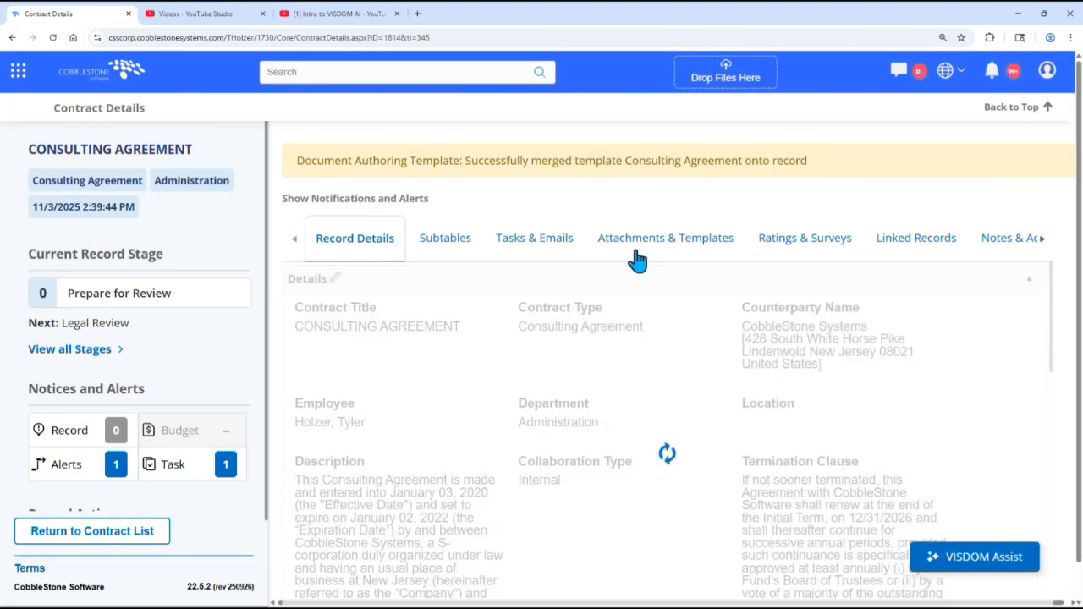
pyautogui.scroll(-3, 412, 413)
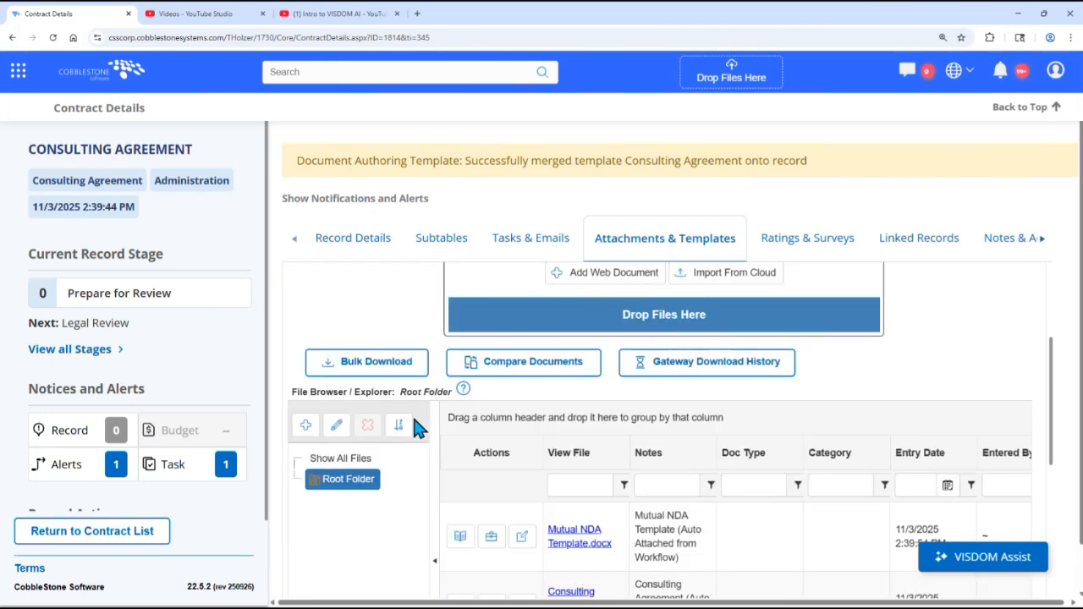
pyautogui.scroll(-3, 722, 458)
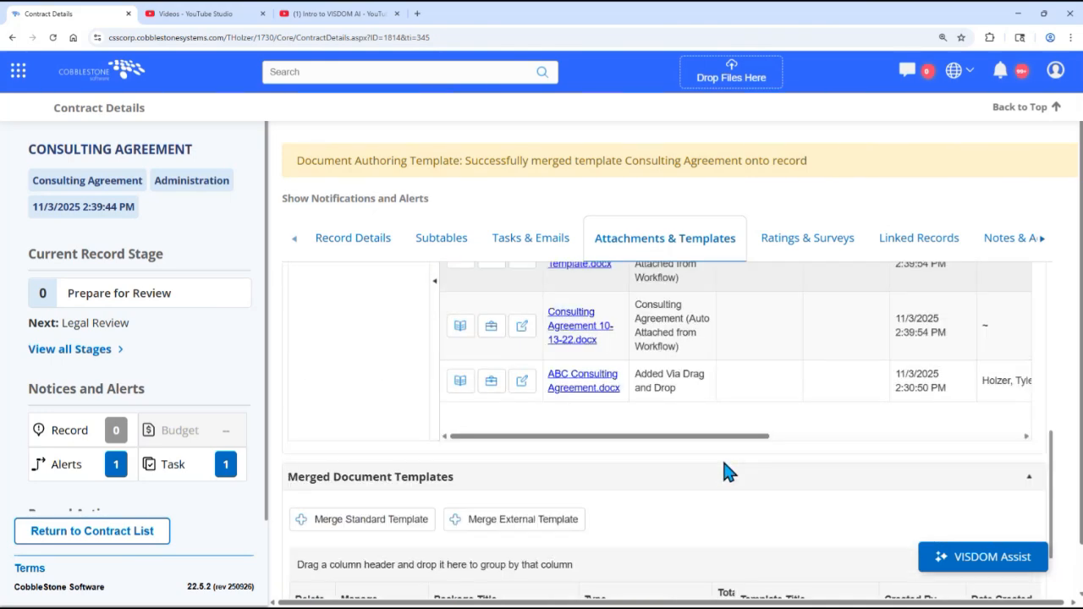
pyautogui.click(699, 398)
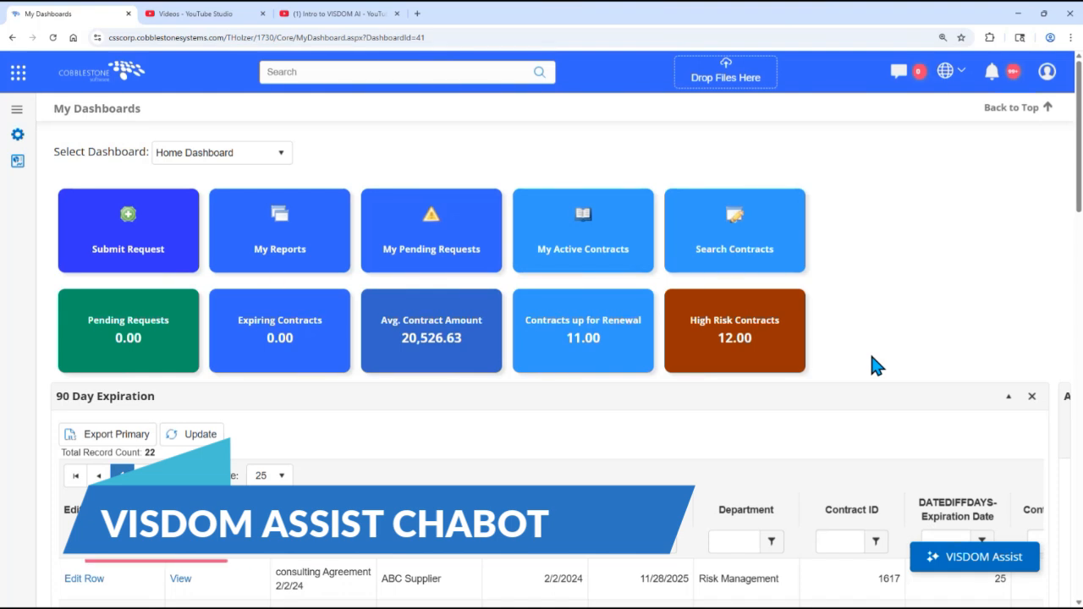
# Open the VISDOM Assist chatbot from the Home Dashboard and list its available agents.
pyautogui.click(952, 566)
pyautogui.click(895, 528)
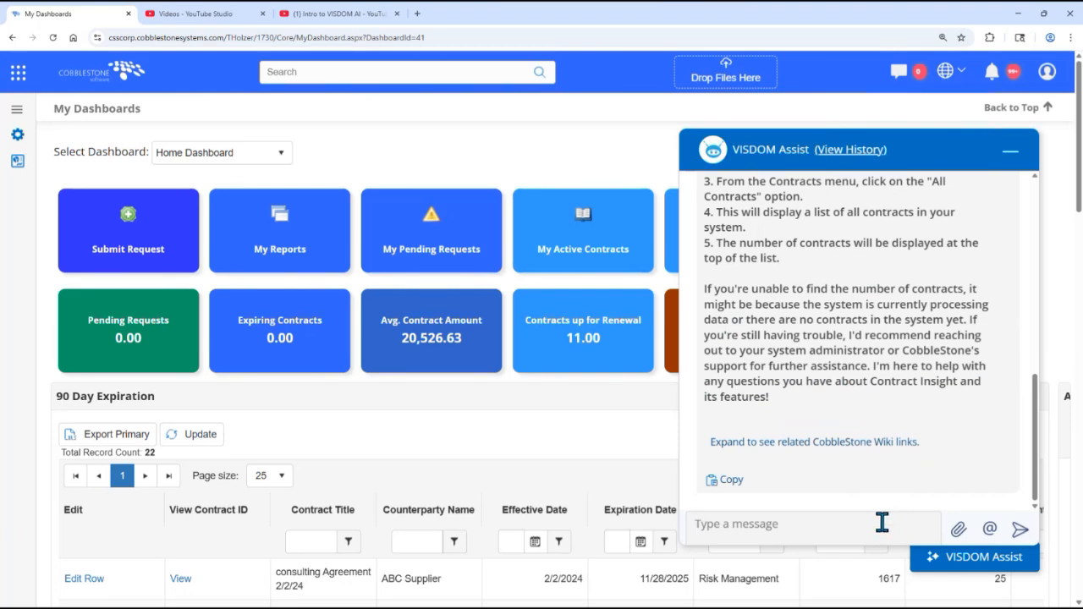
pyautogui.click(989, 530)
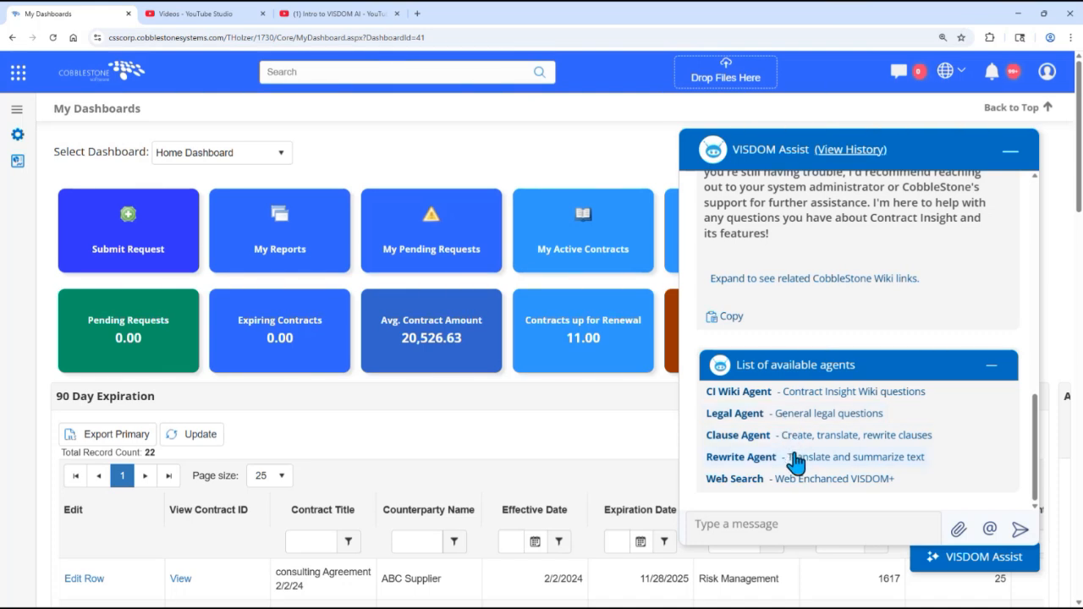
# Ask VISDOM Assist "Help me add a contract." and choose to create the record from a file.
pyautogui.click(803, 521)
pyautogui.write('Help me add a contract.')
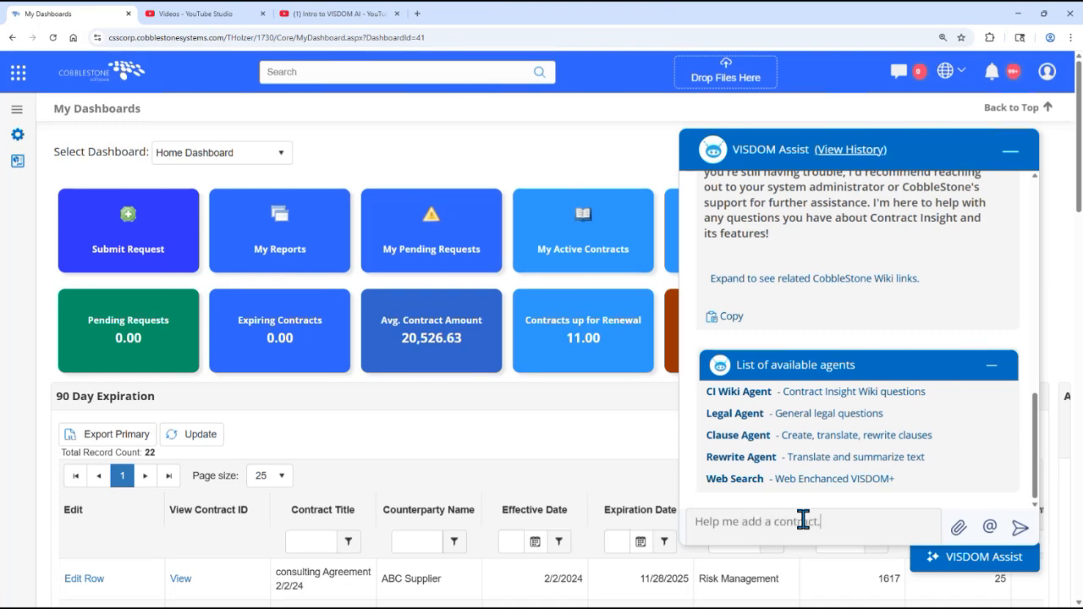
pyautogui.press('Return')
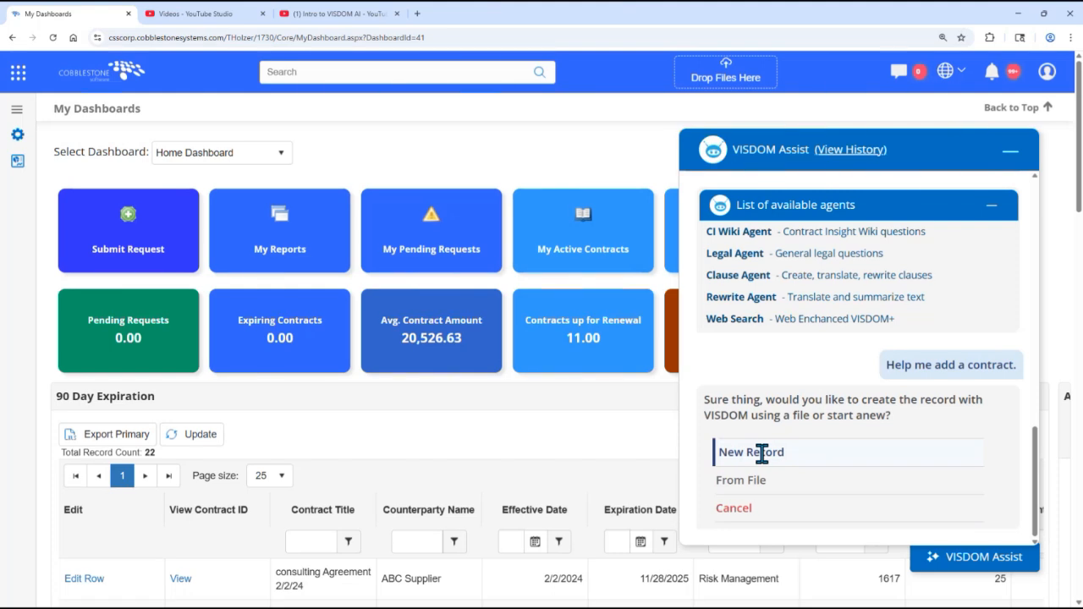
pyautogui.click(18, 72)
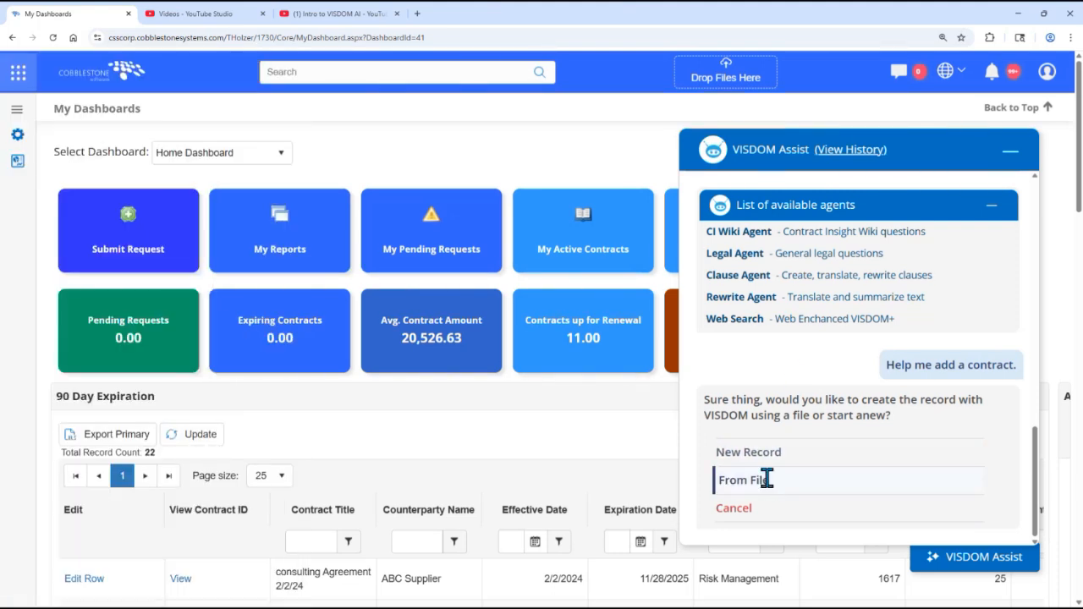
pyautogui.click(771, 482)
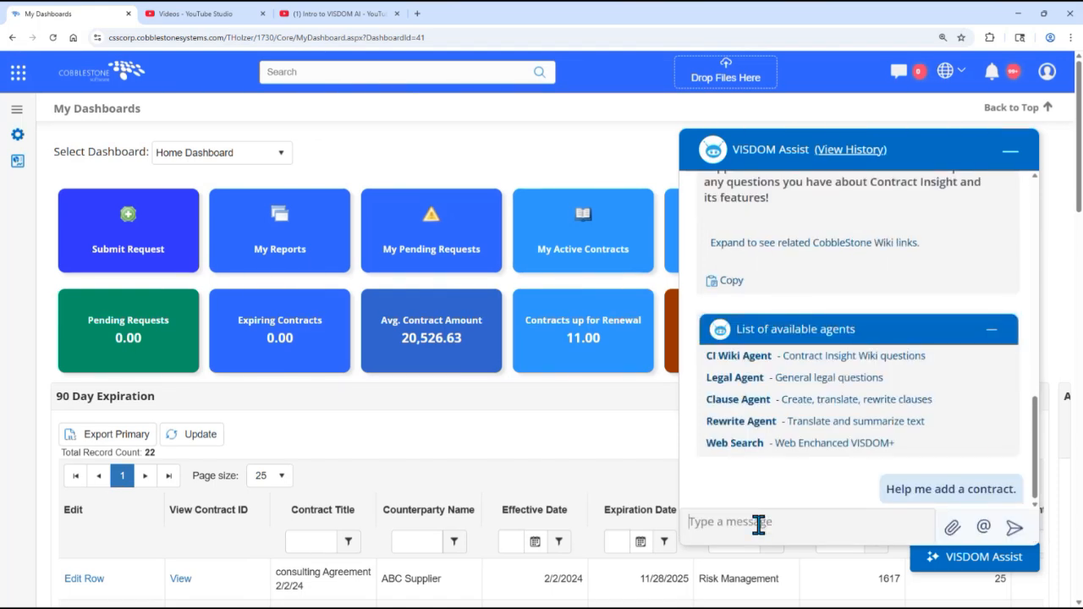
# Ask the CI Wiki Agent "How do I create an Ad-Hoc Report?" and read through its answer.
pyautogui.click(728, 356)
pyautogui.write('How ')
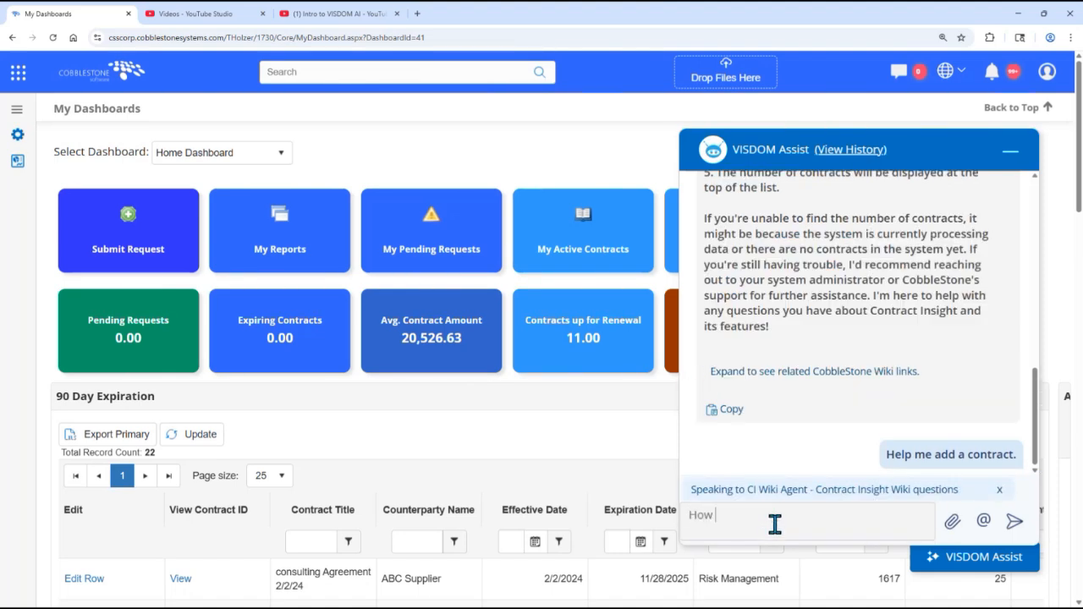
pyautogui.write('do I create an Ad-Hoc Report?')
pyautogui.press('Return')
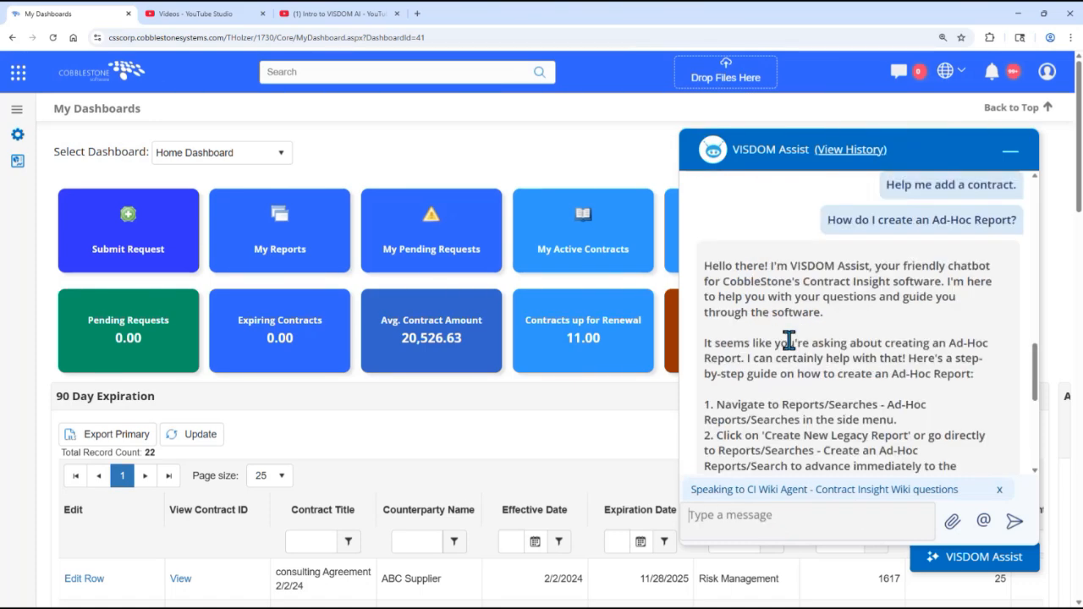
pyautogui.scroll(-2, 788, 340)
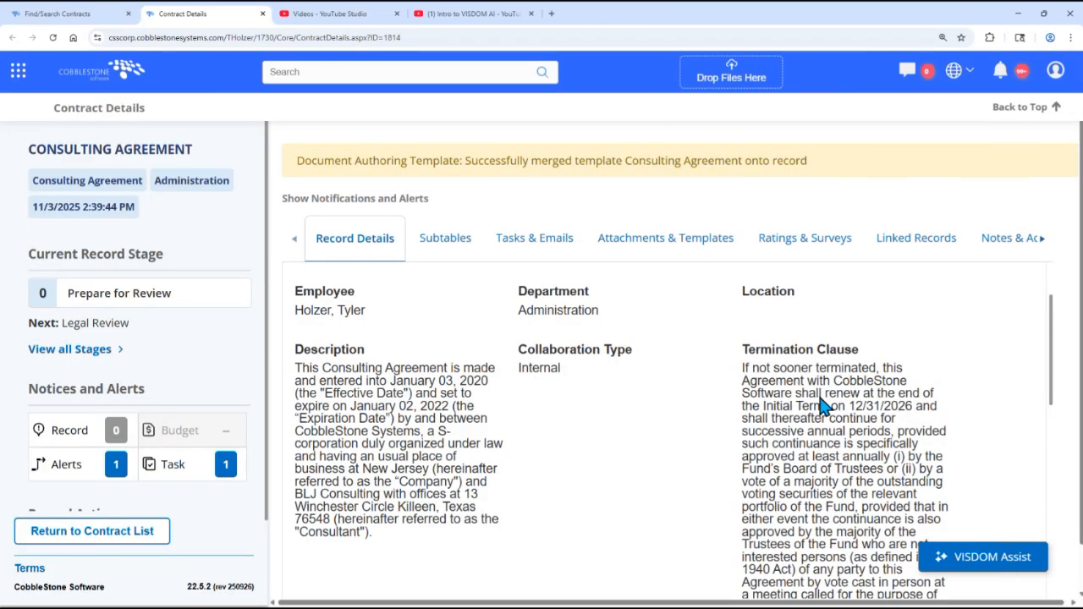
# Transfer the contract's Termination Clause to VISDOM Assist, summarize it, and replace the field's content with the summary.
pyautogui.moveTo(881, 353)
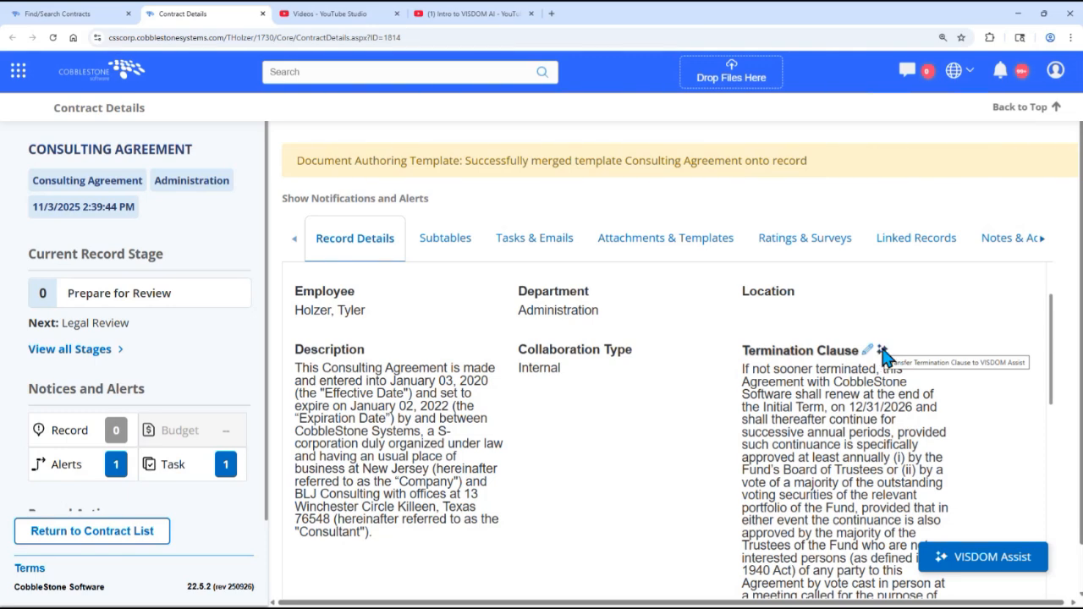
pyautogui.click(882, 350)
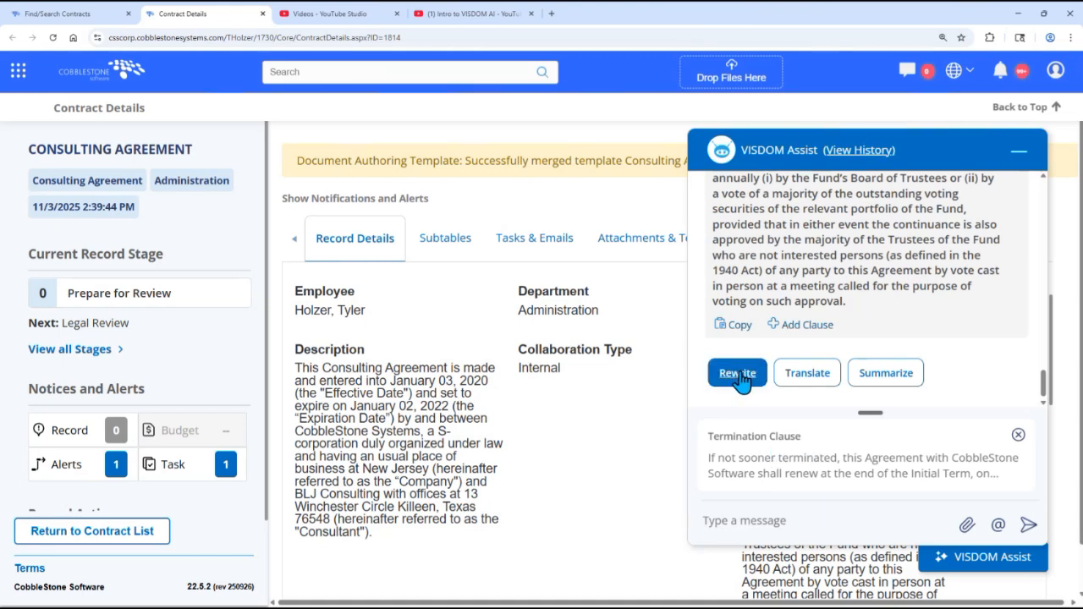
pyautogui.click(894, 380)
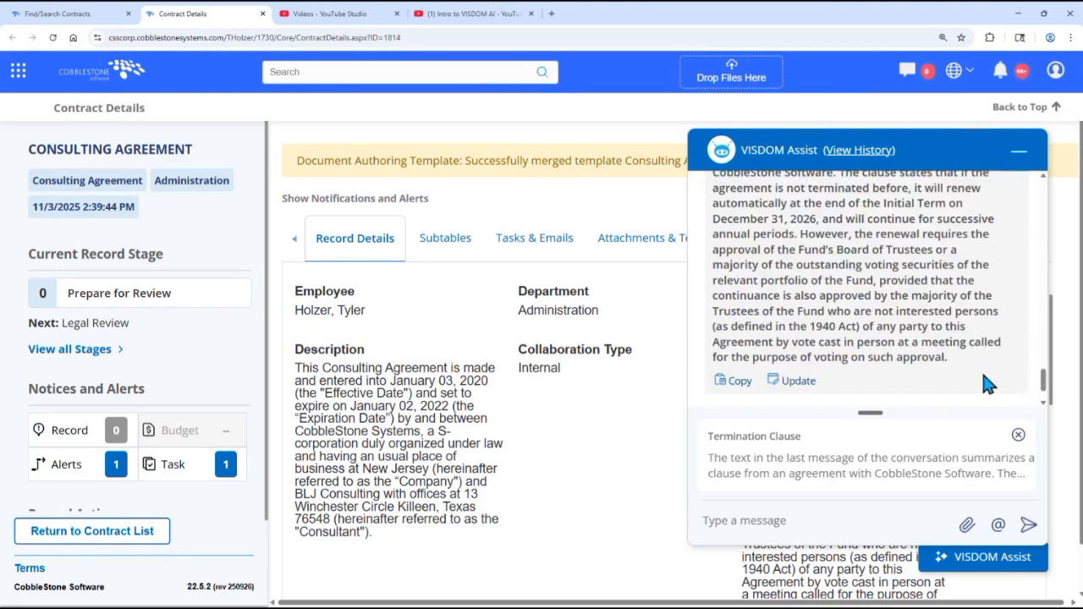
pyautogui.click(797, 382)
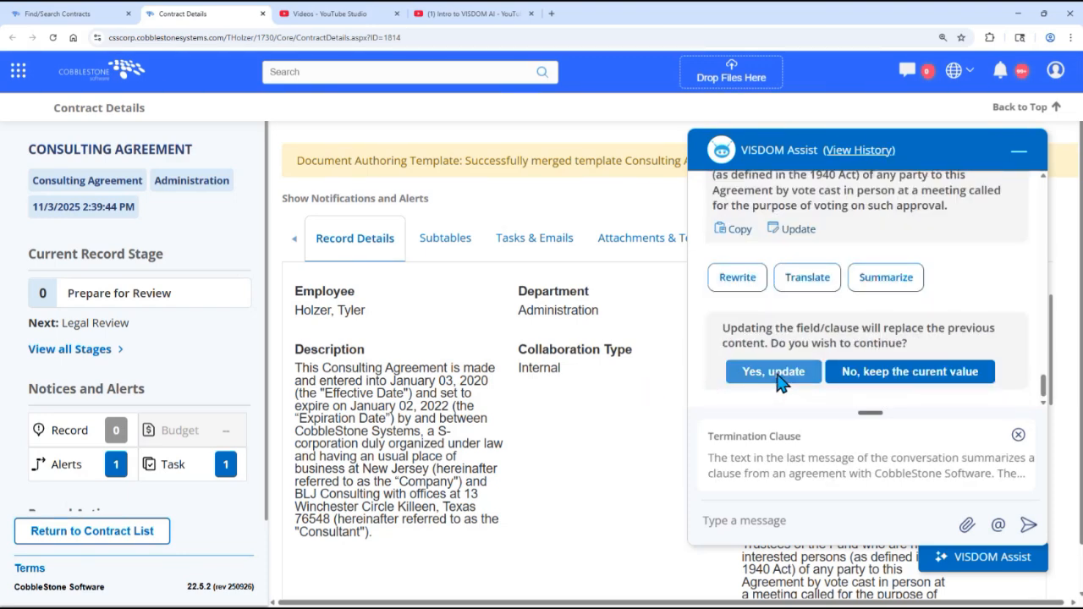
pyautogui.click(780, 382)
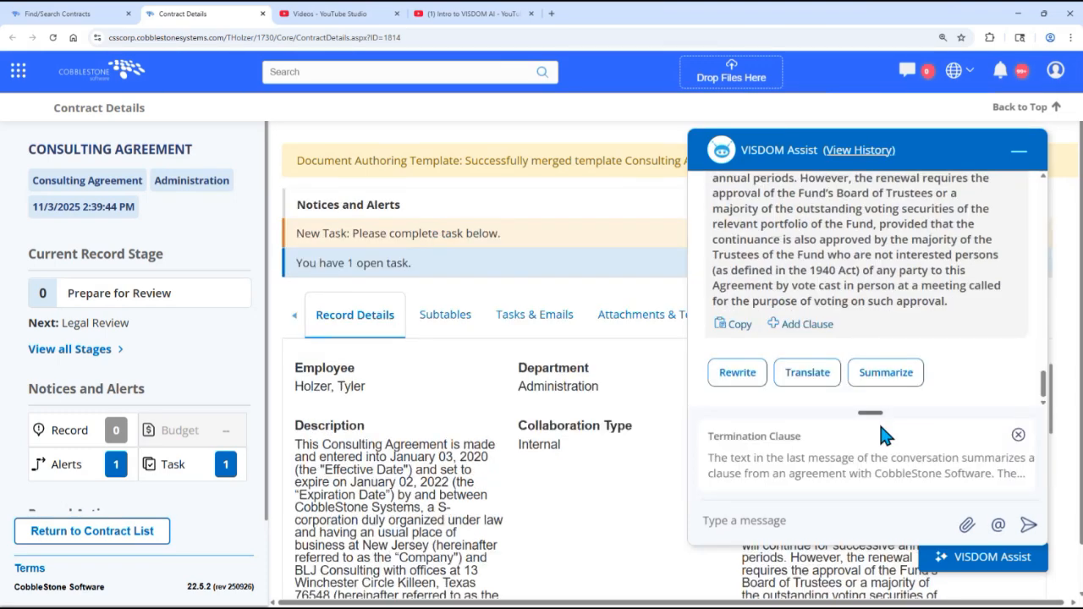
# Start a translation of the Termination Clause in VISDOM Assist and open the language choices.
pyautogui.click(807, 372)
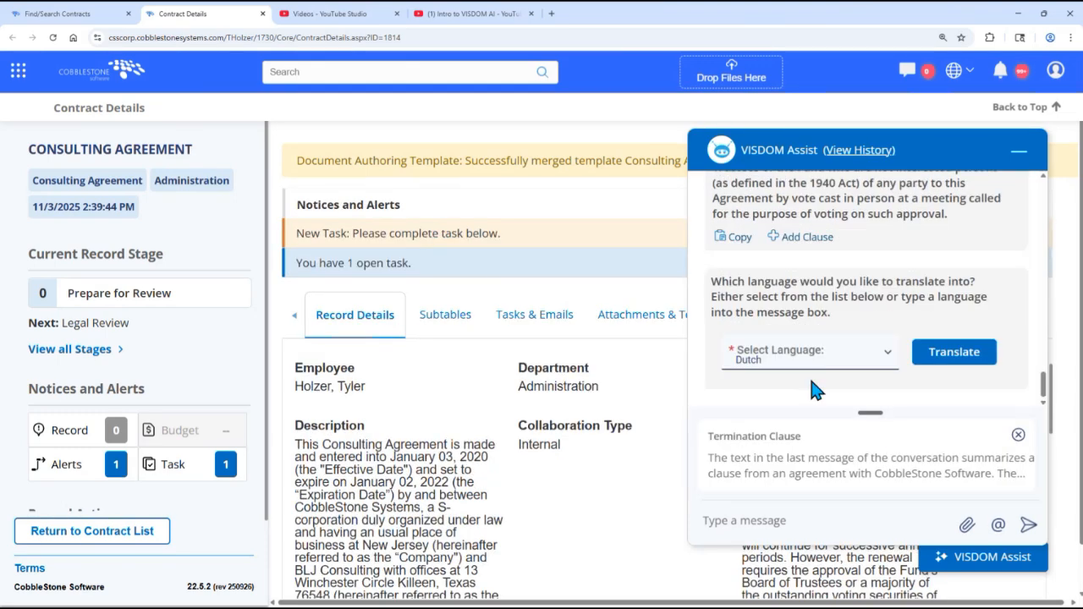
pyautogui.click(814, 354)
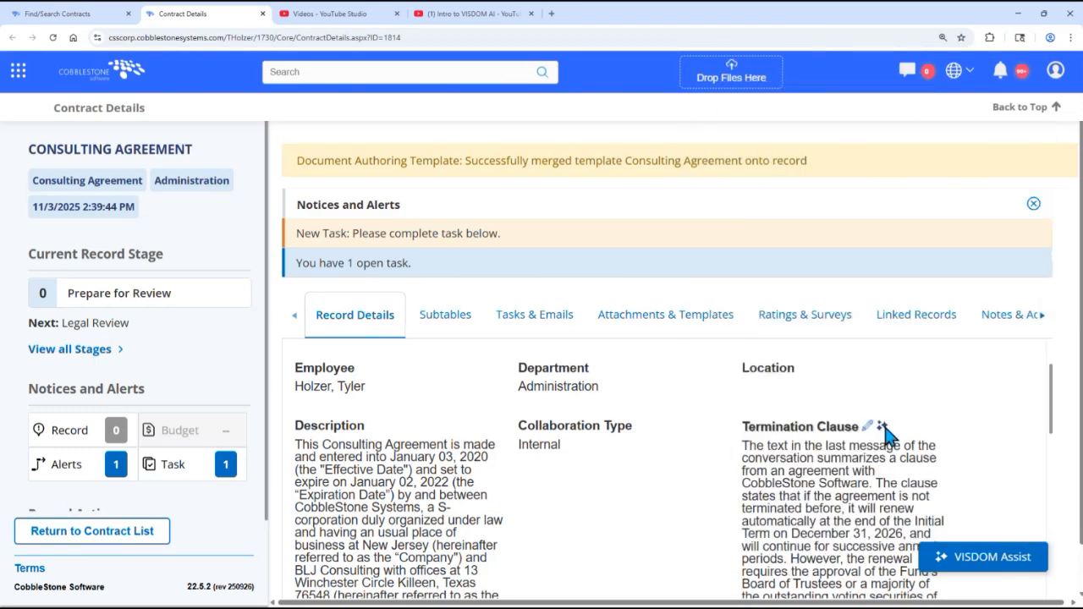
# Transfer the Termination Clause to VISDOM Assist and request a rewrite with "Please rewrite this in my party's favor.".
pyautogui.click(882, 429)
pyautogui.click(736, 373)
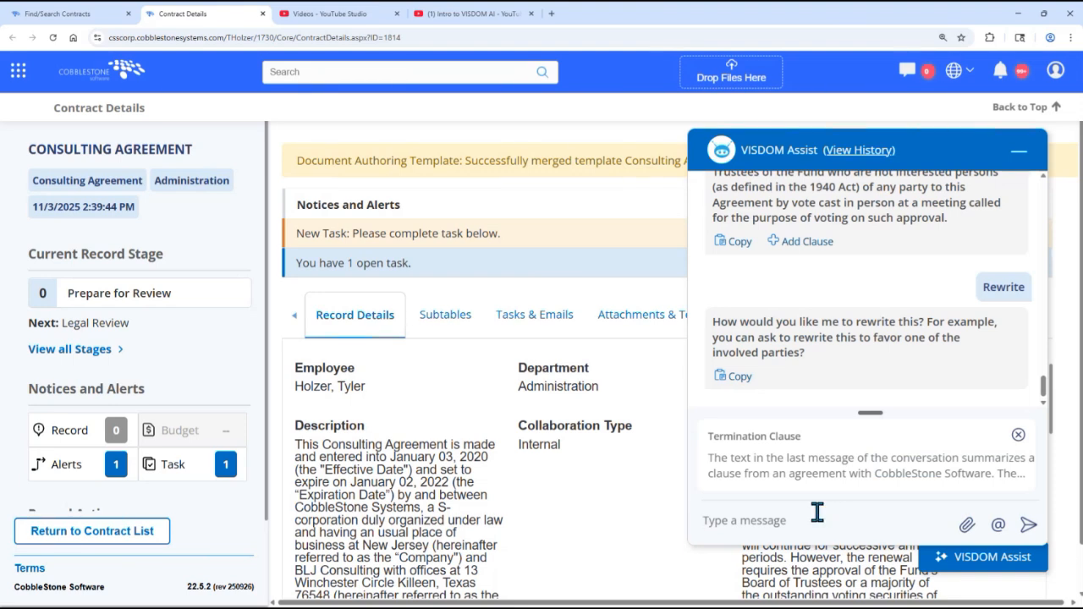
pyautogui.write("Please rewrite this in my party's ")
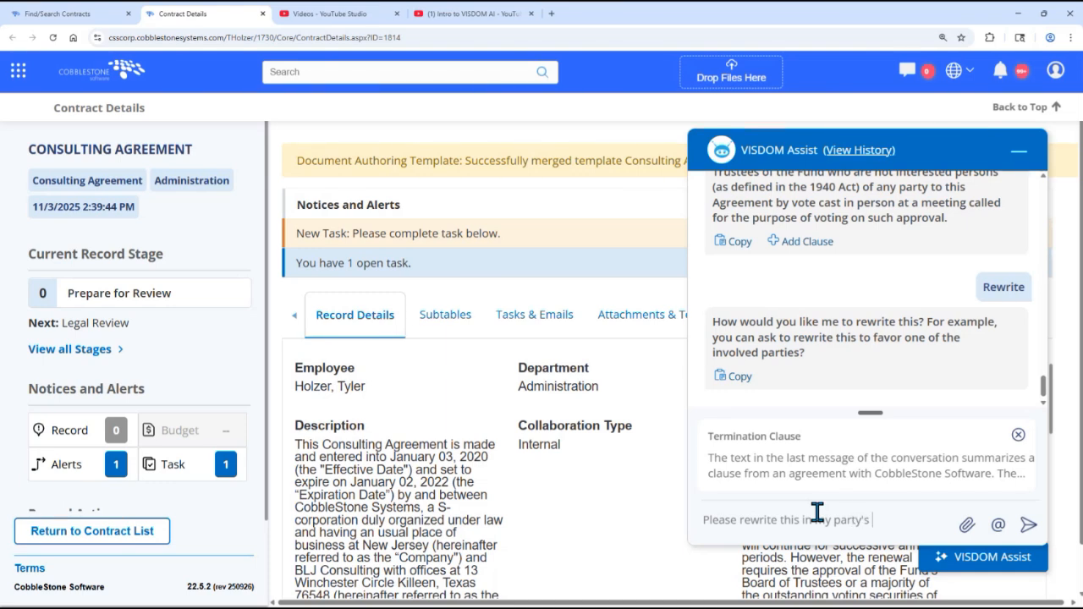
pyautogui.write('favor.')
pyautogui.press('Return')
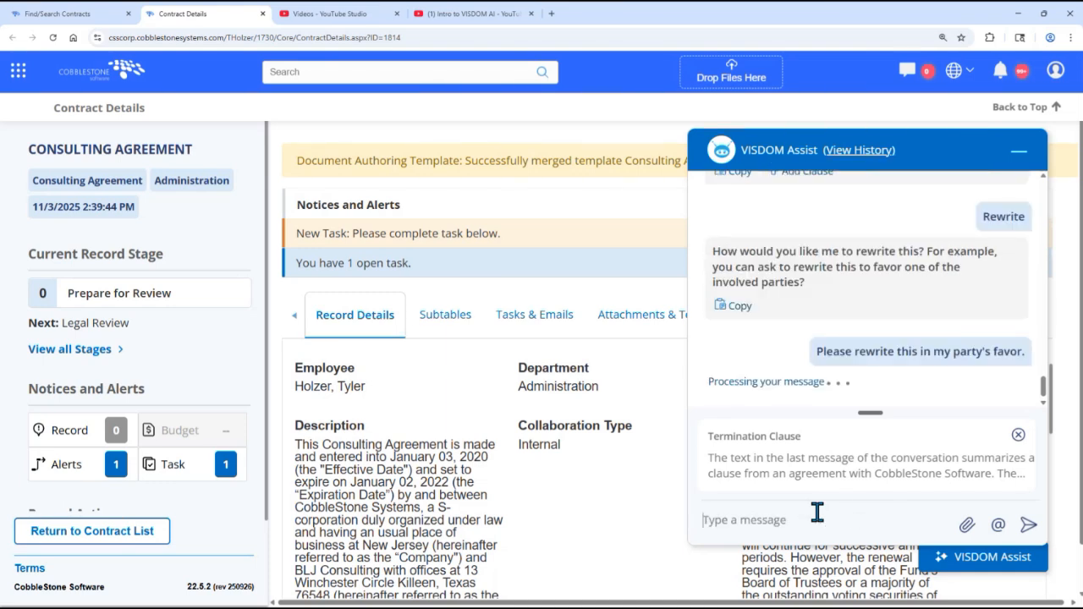